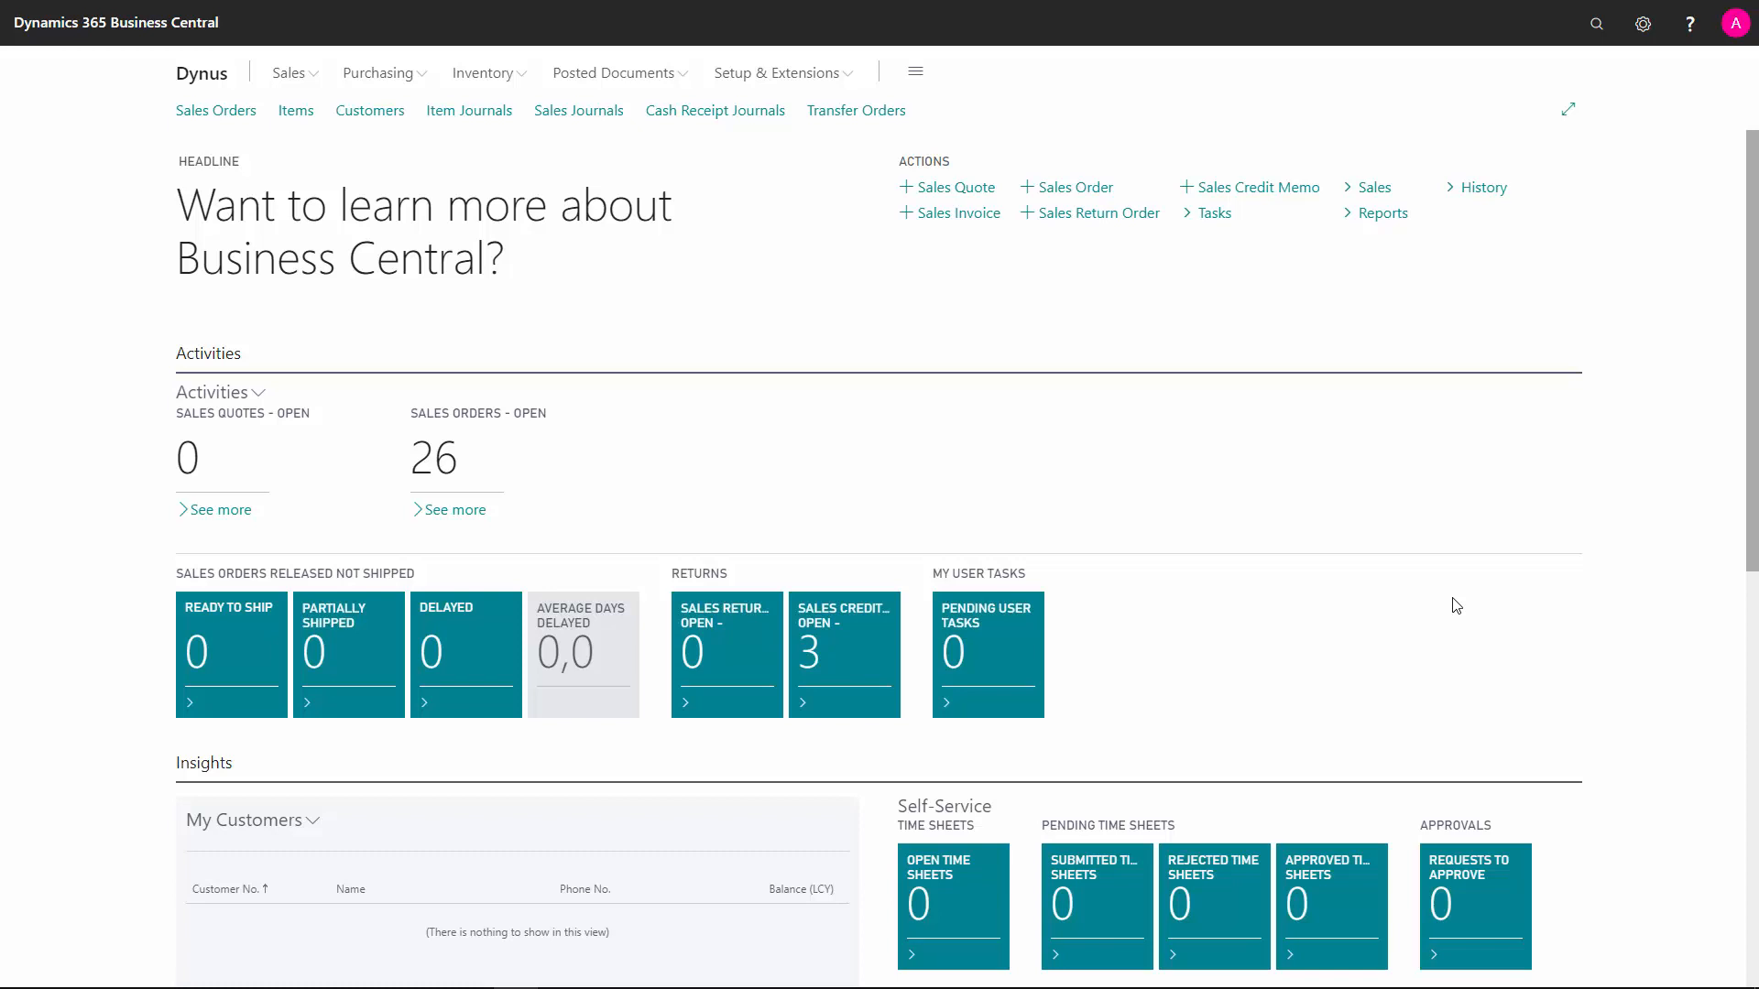
Reach the Reverse Planning page via Tell Me search and show the Critical Items actions
left_click(1597, 24)
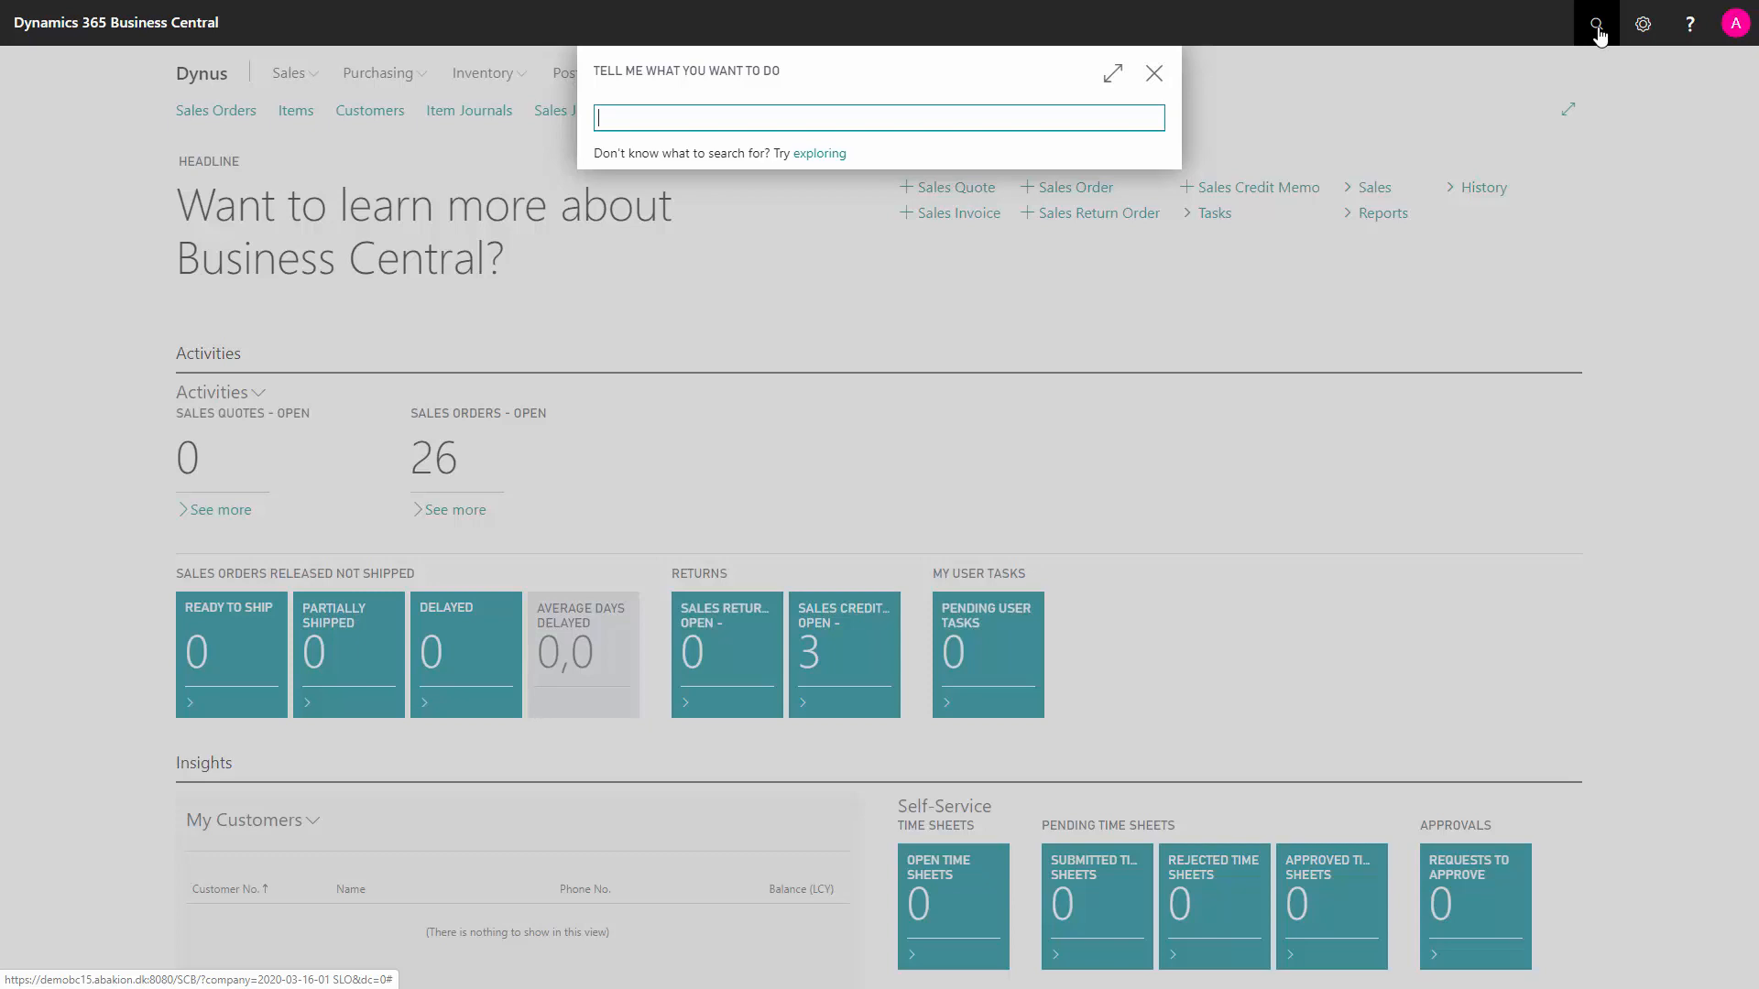
type("reve")
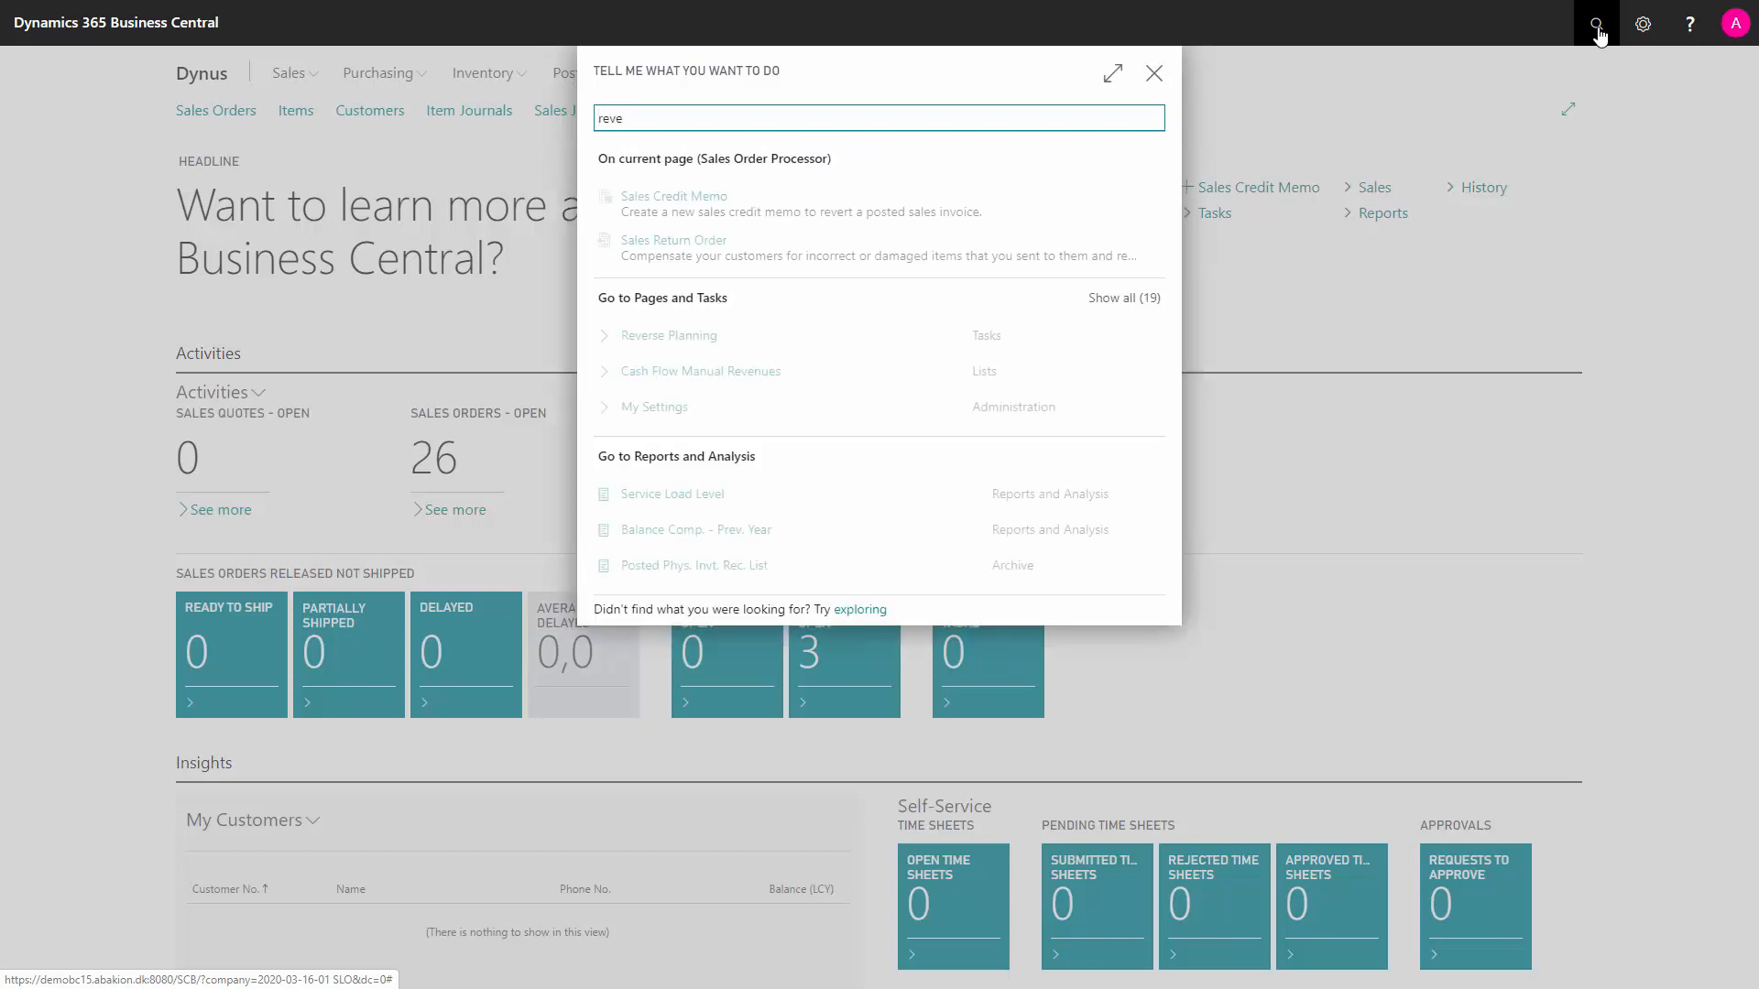
left_click(709, 339)
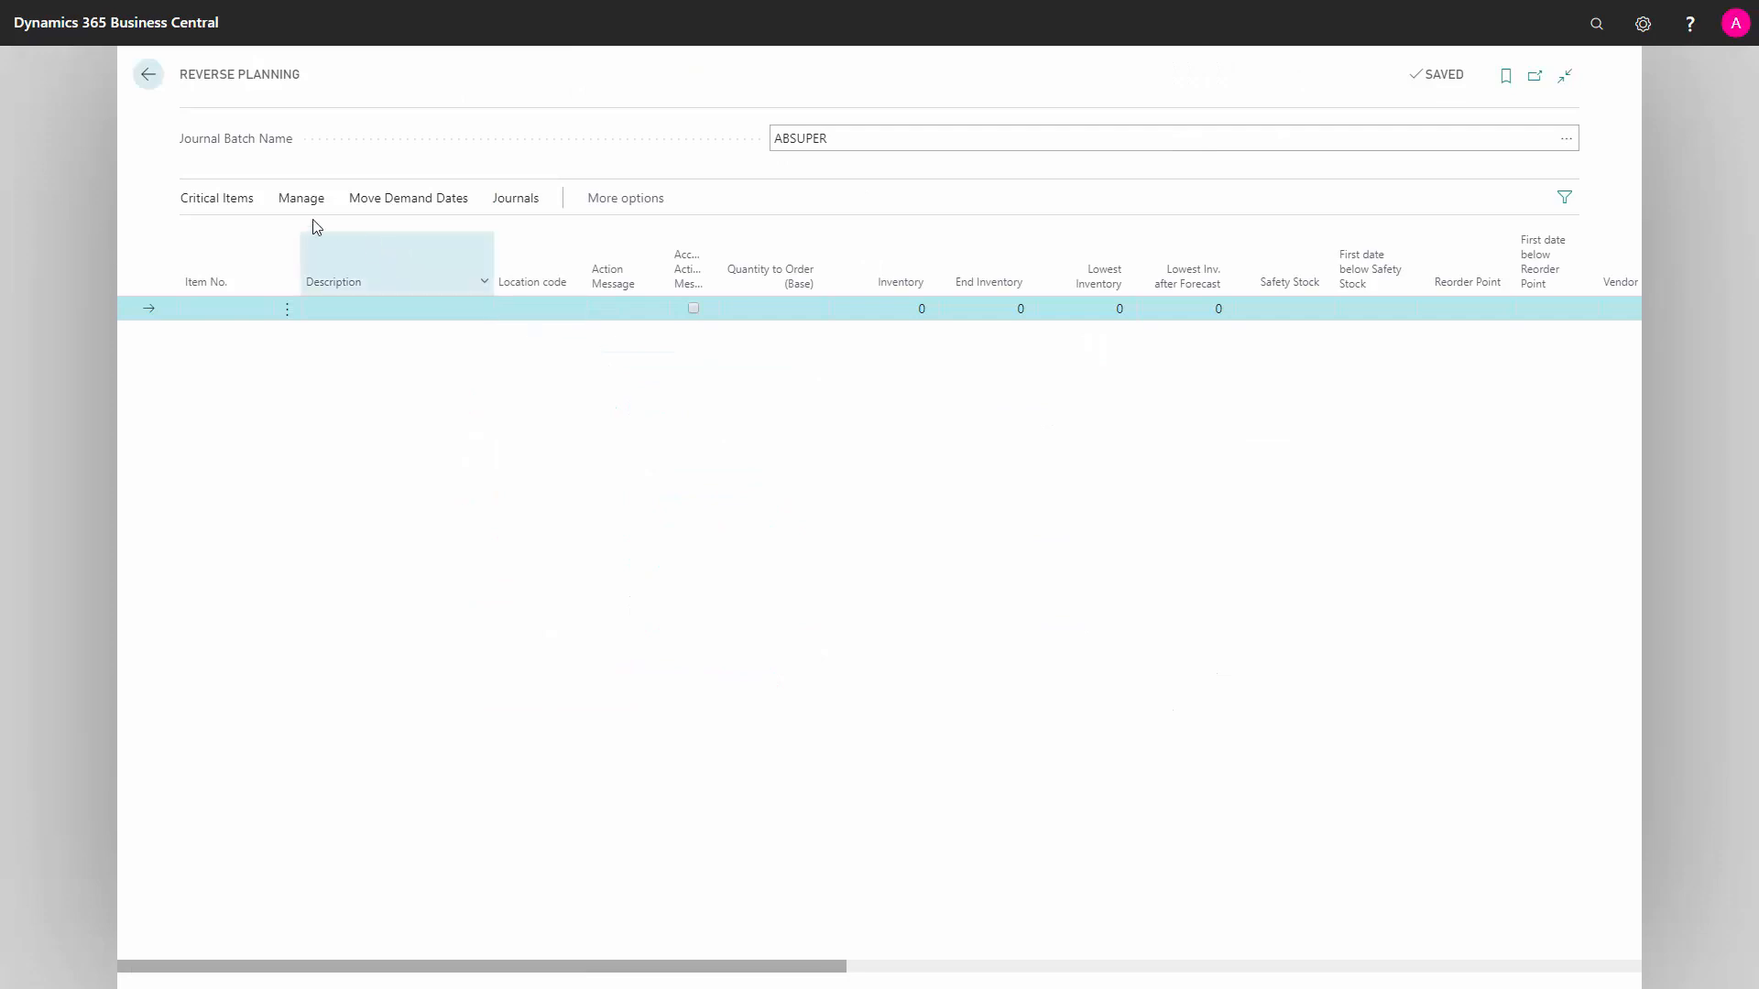
left_click(235, 201)
Start Find critical items for 2022 with No. filter 1000|1010|1100|1200 and Location BASIC
left_click(265, 240)
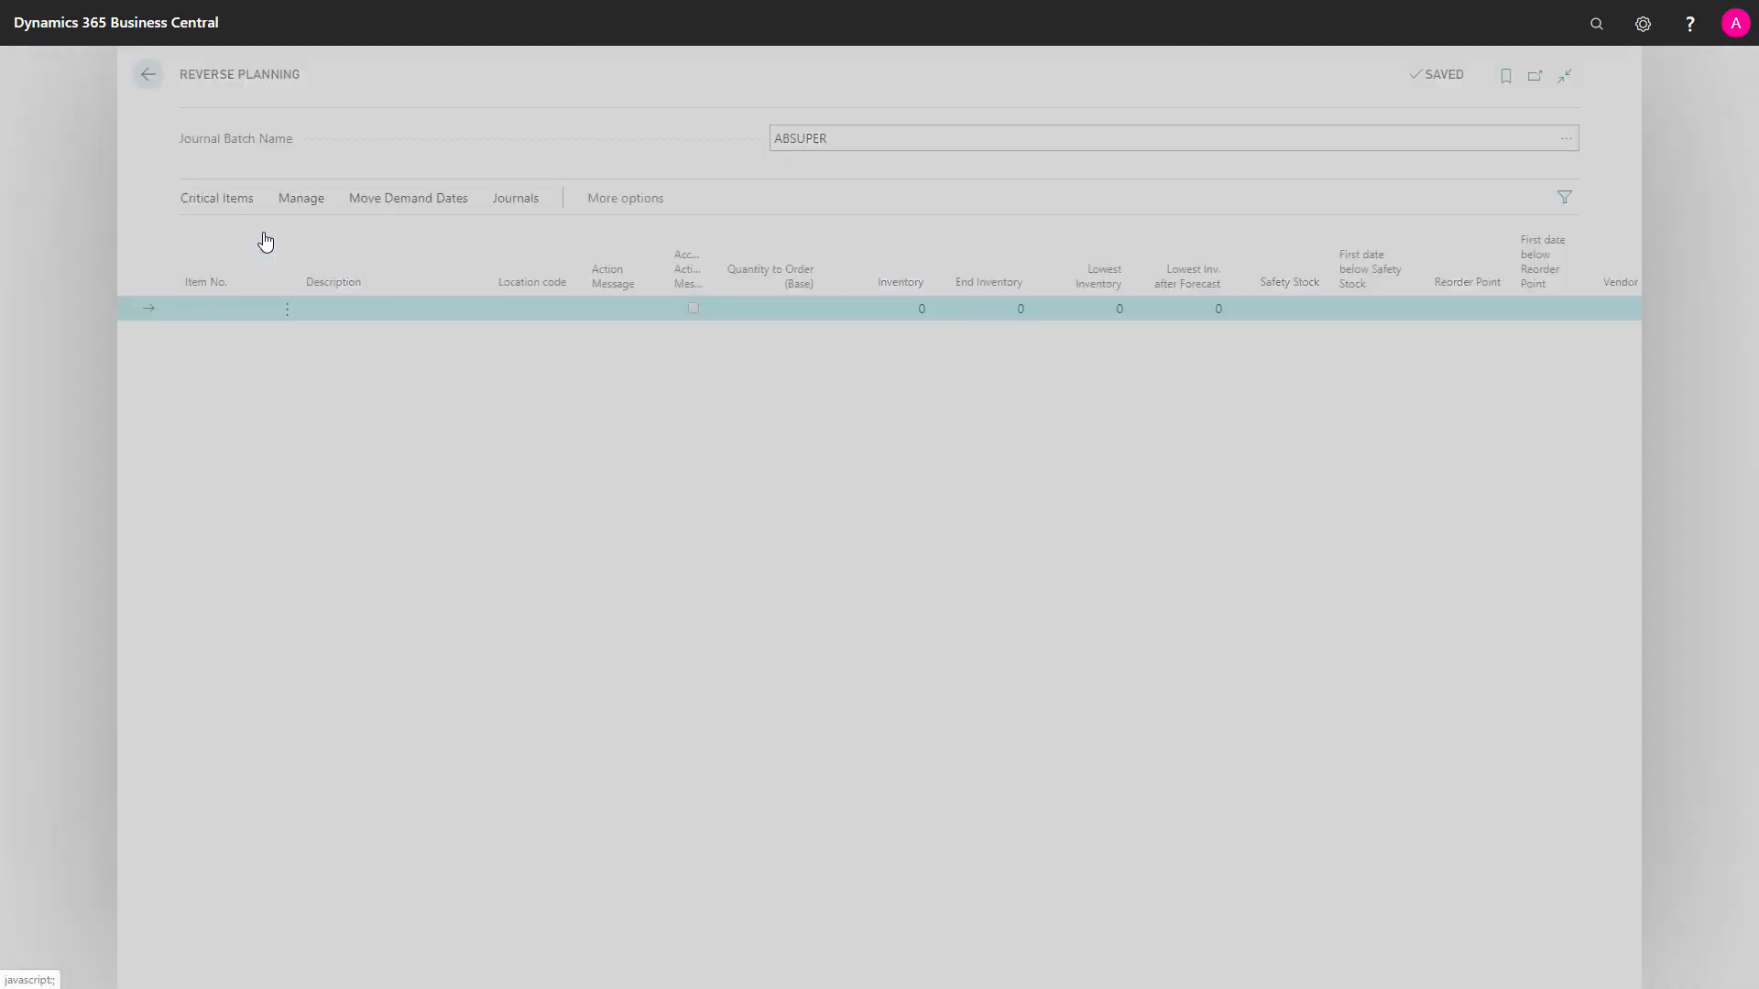
left_click(918, 375)
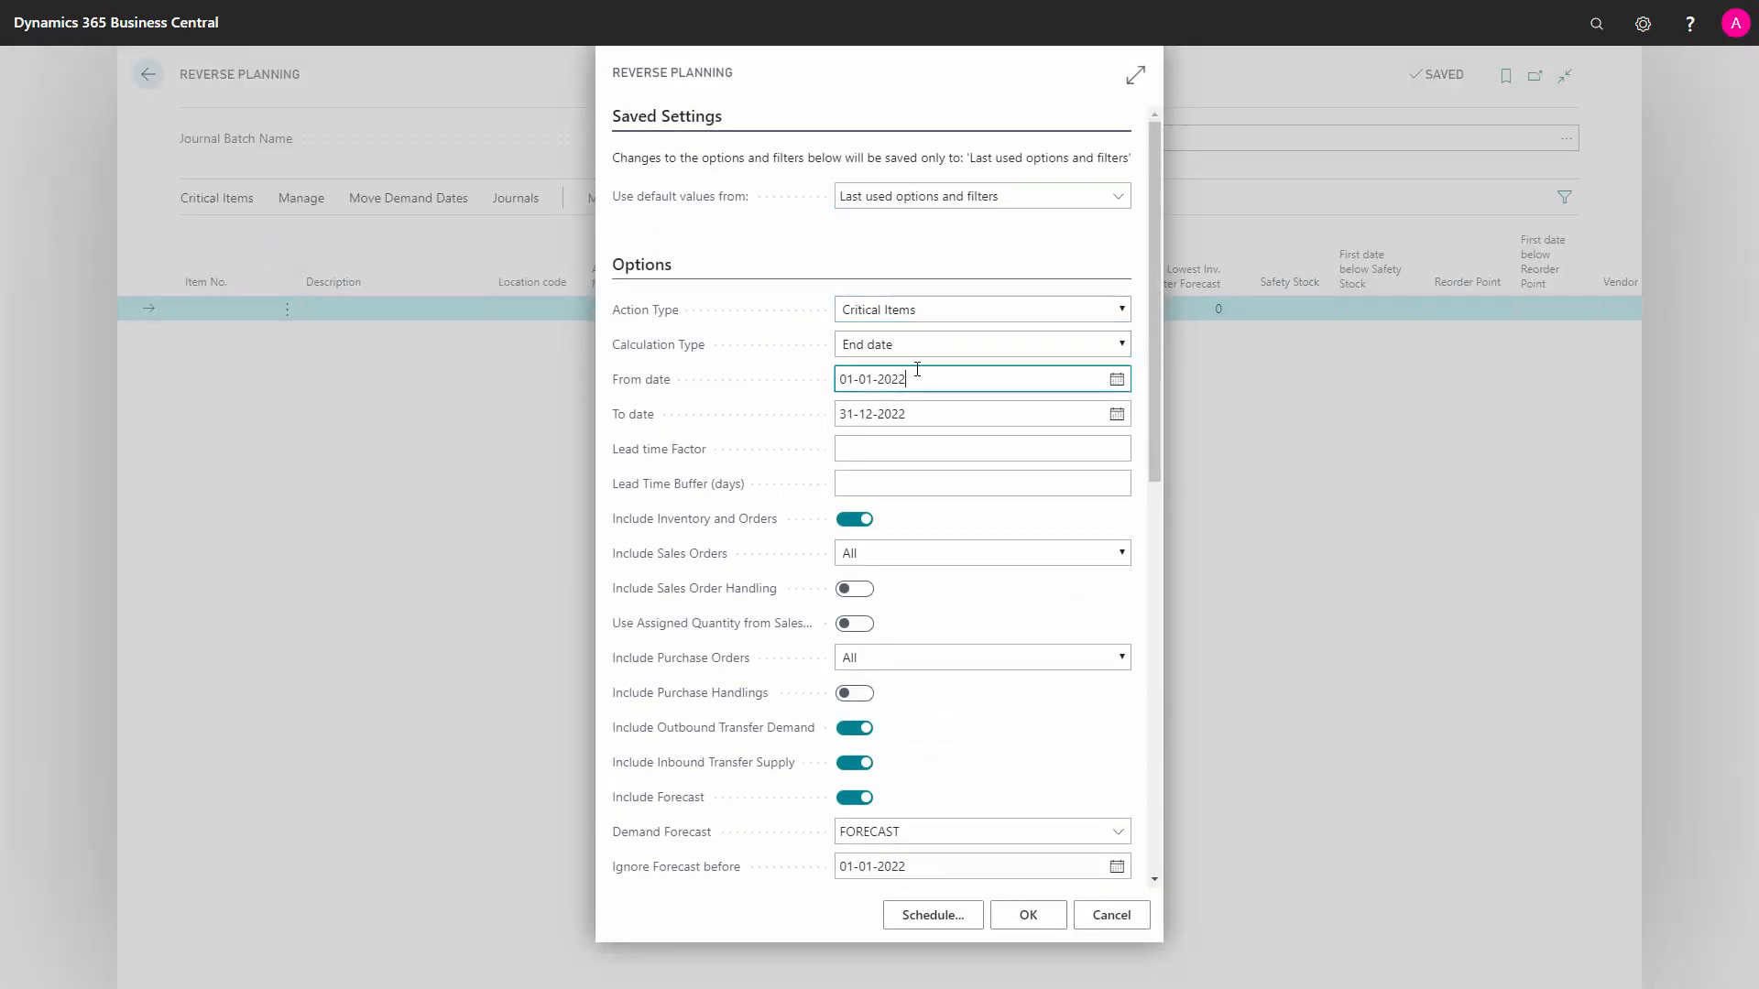
left_click(995, 403)
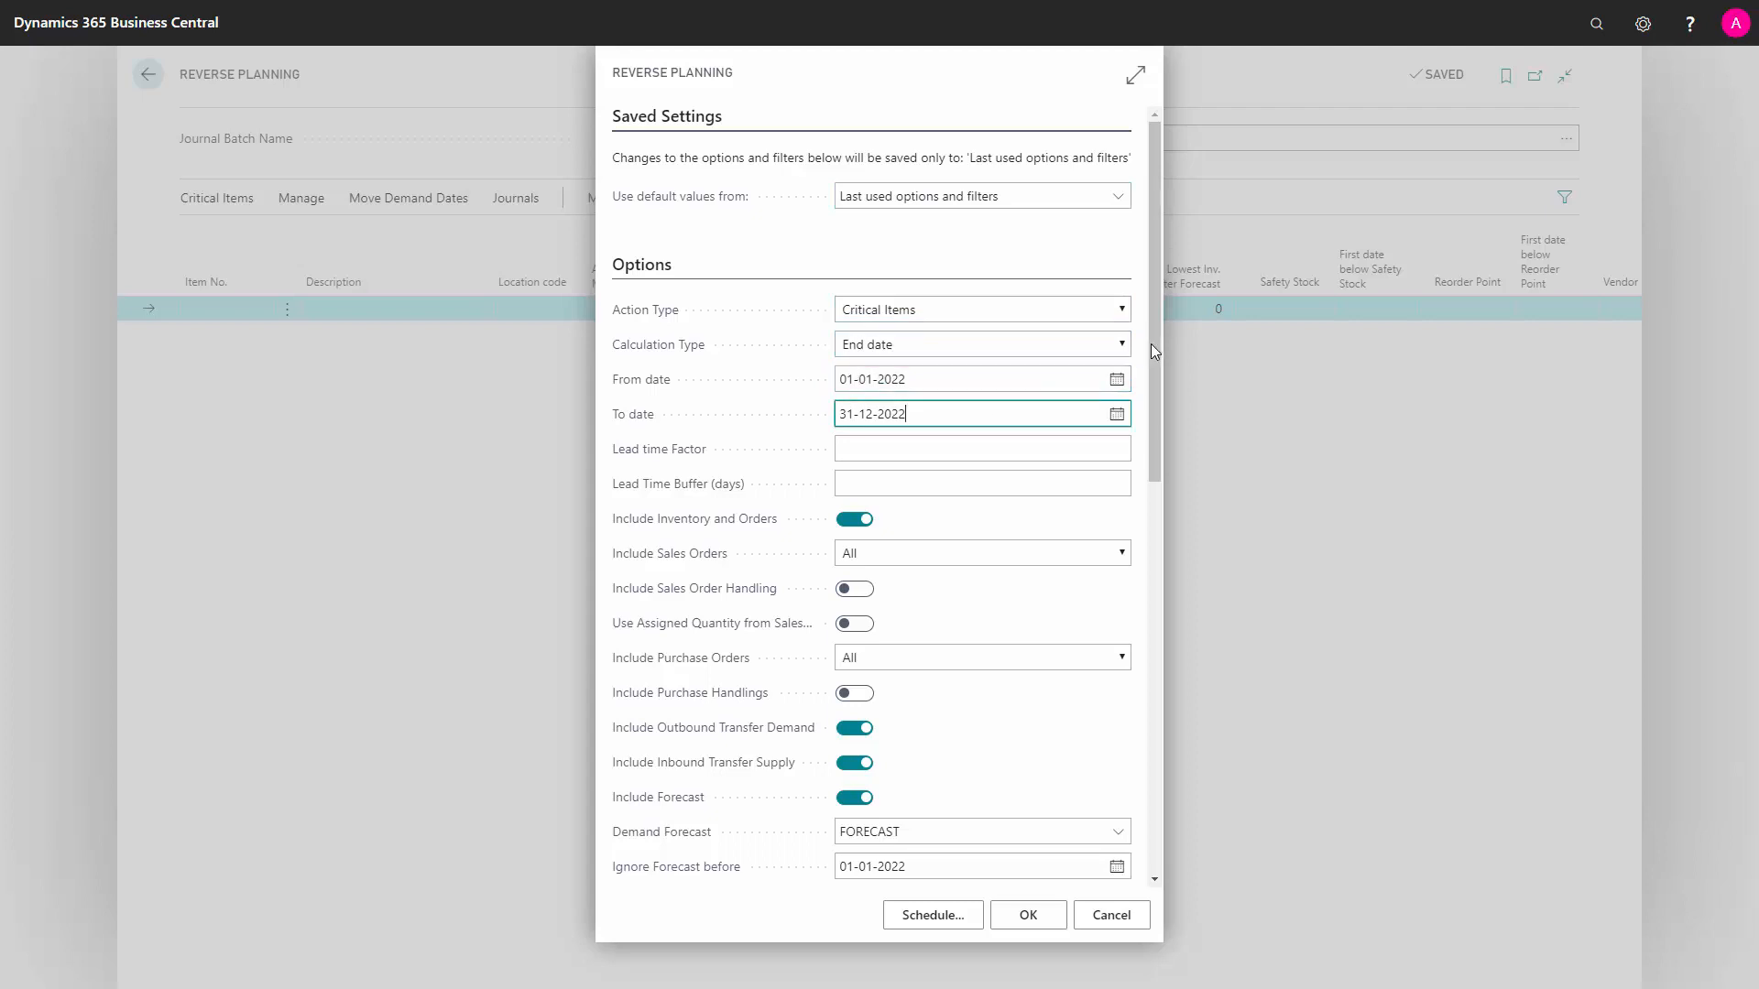
scroll(1152, 345, "down", 3)
scroll(1176, 513, "down", 3)
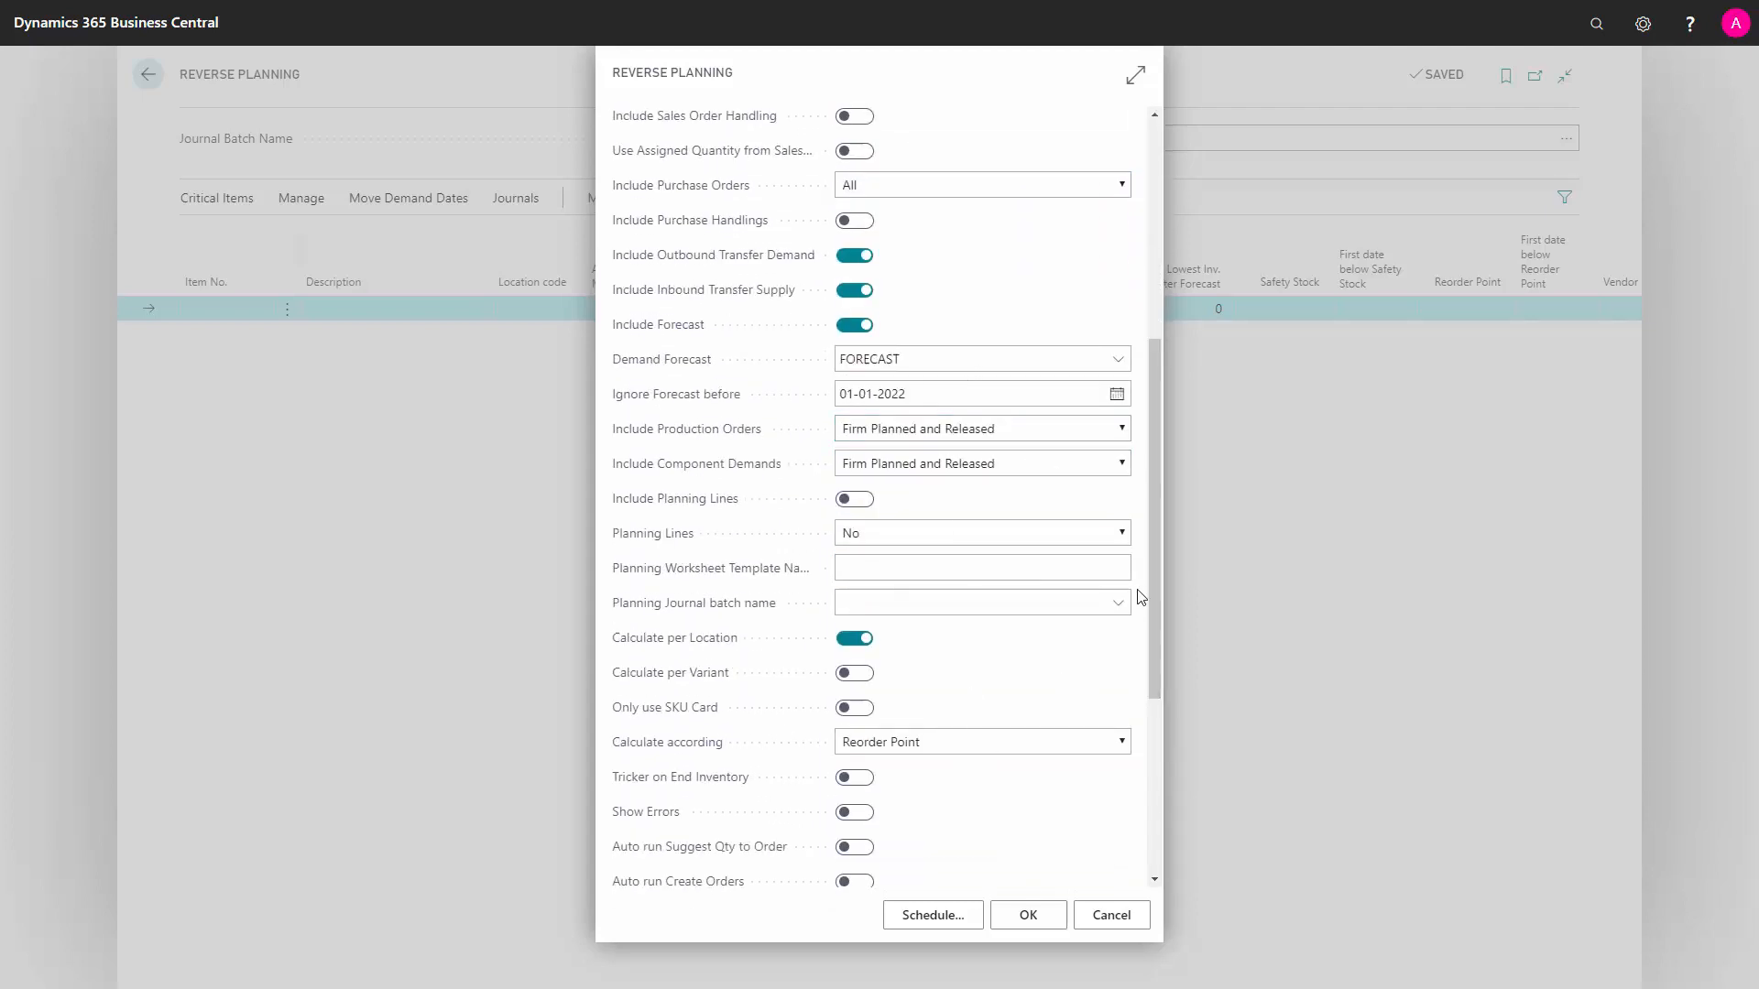
scroll(1159, 594, "down", 4)
left_click_drag(962, 665, 785, 675)
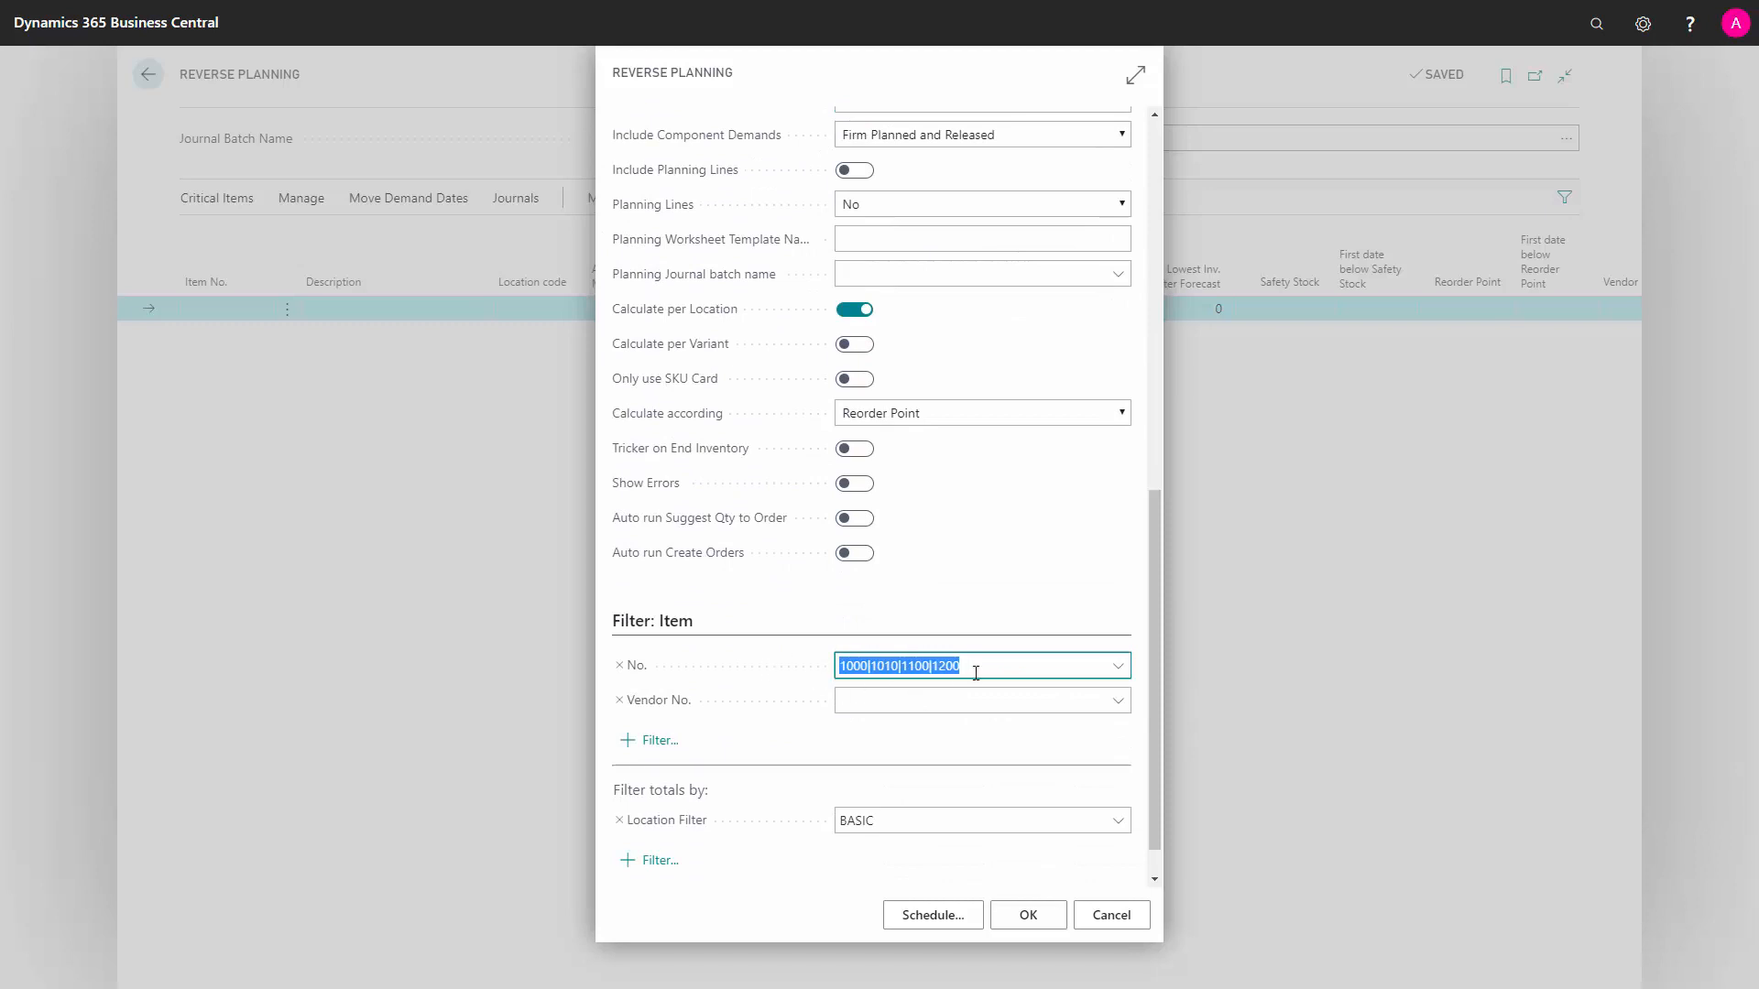
left_click(975, 671)
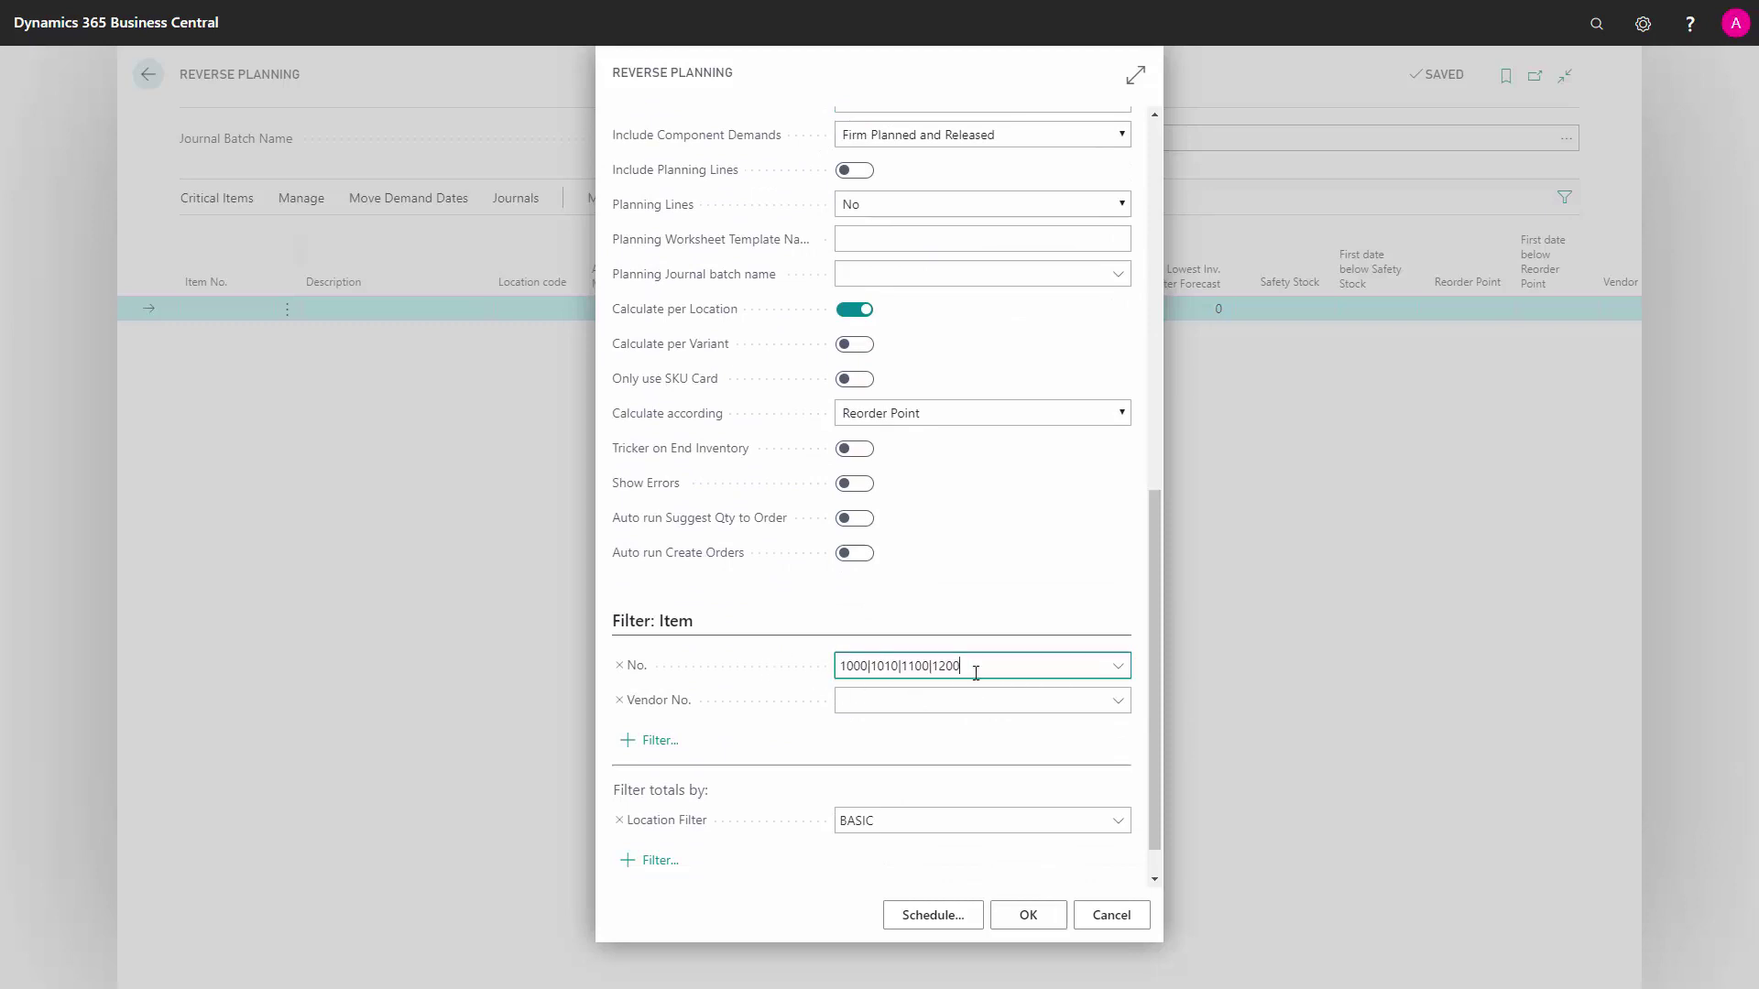
Run the calculation and review inventory and reorder points on the four critical item lines
left_click(1028, 916)
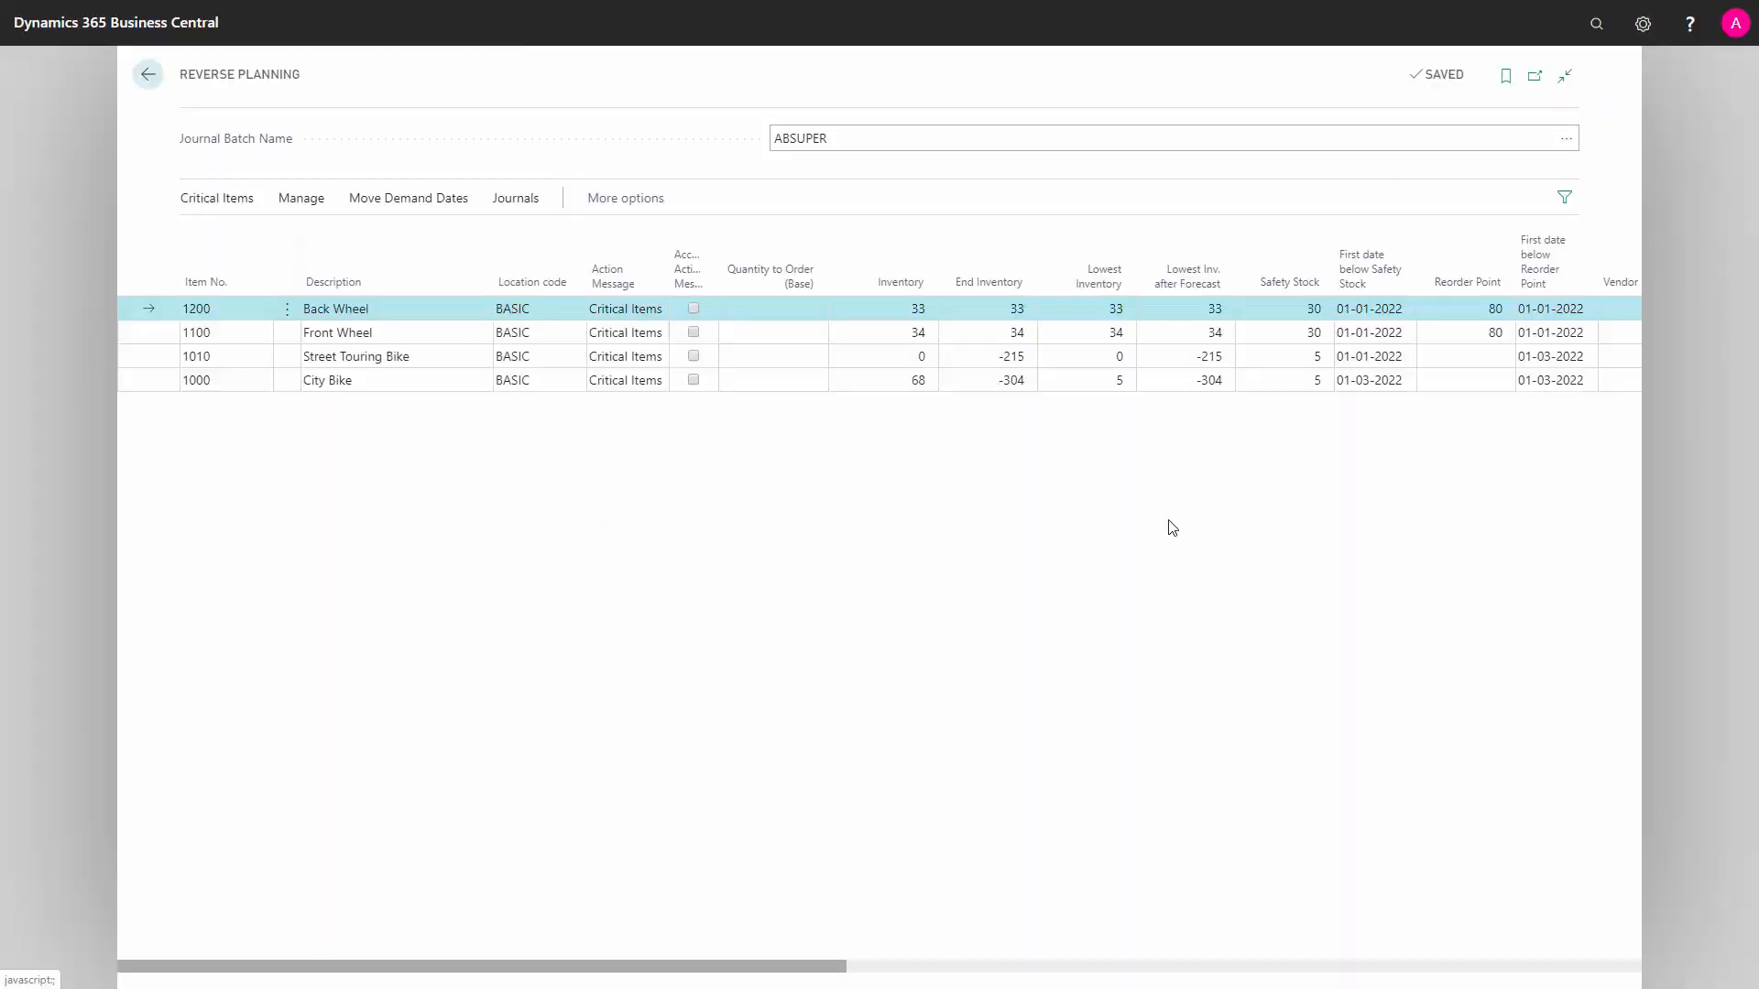
left_click(1094, 312)
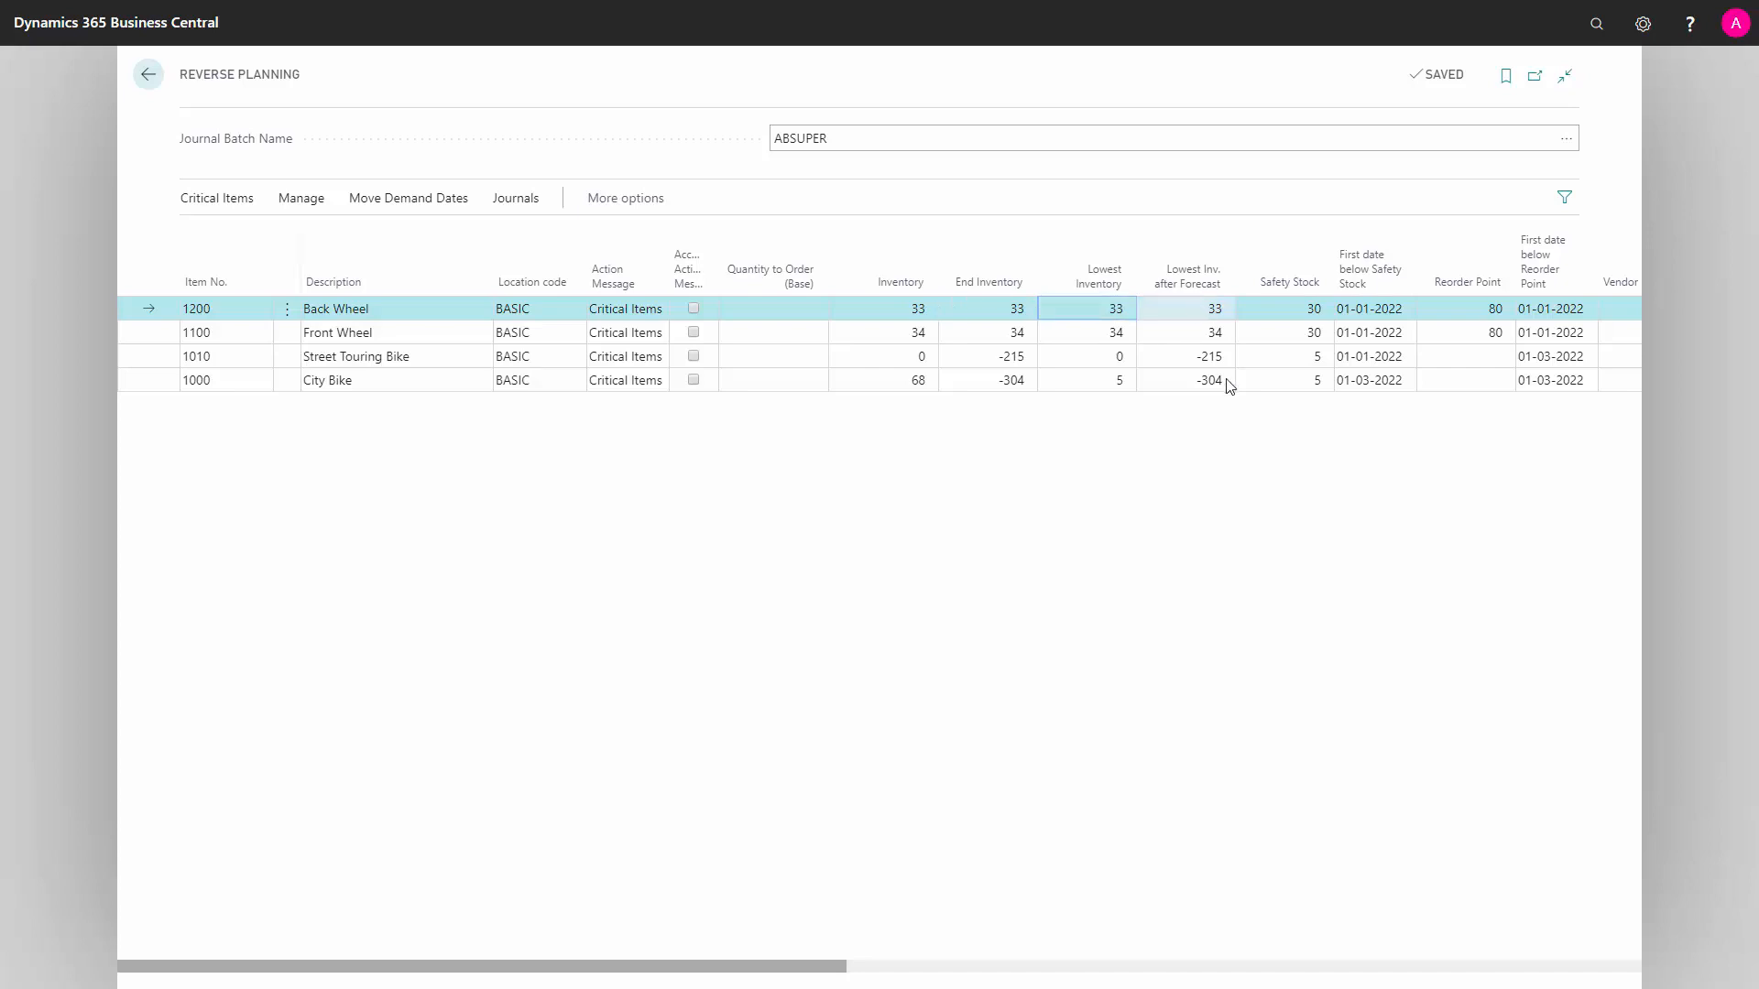
left_click(1202, 358)
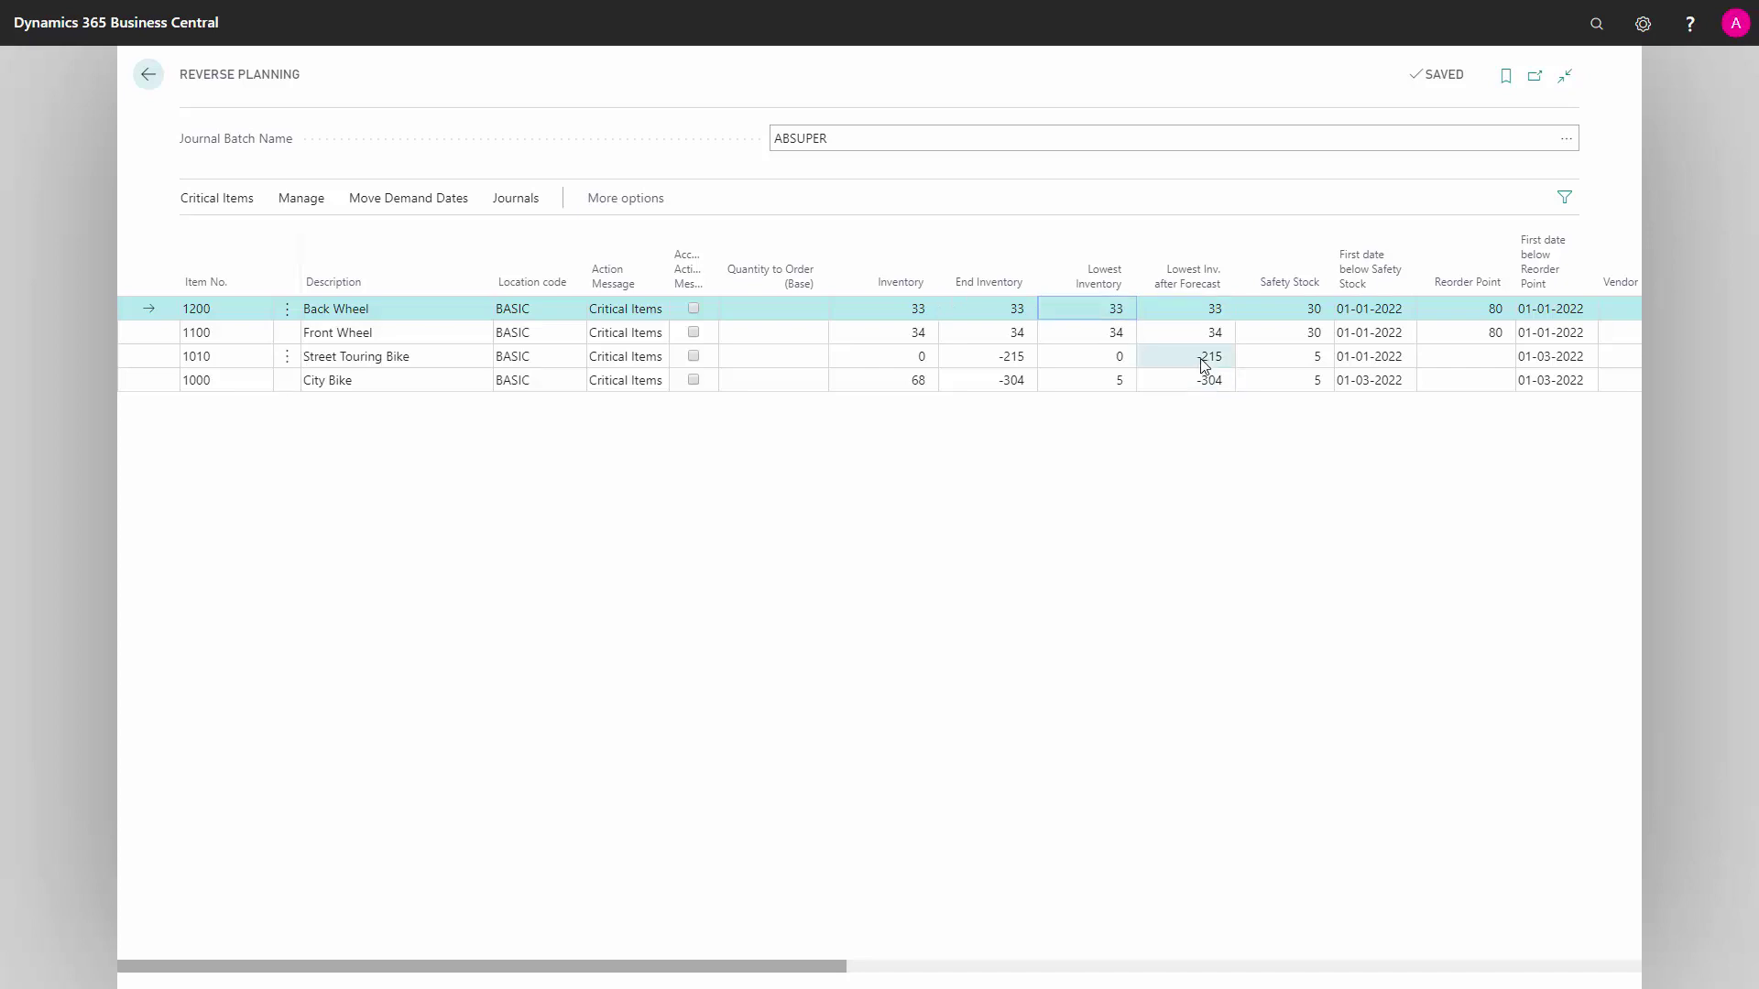
left_click(1466, 317)
left_click(1465, 339)
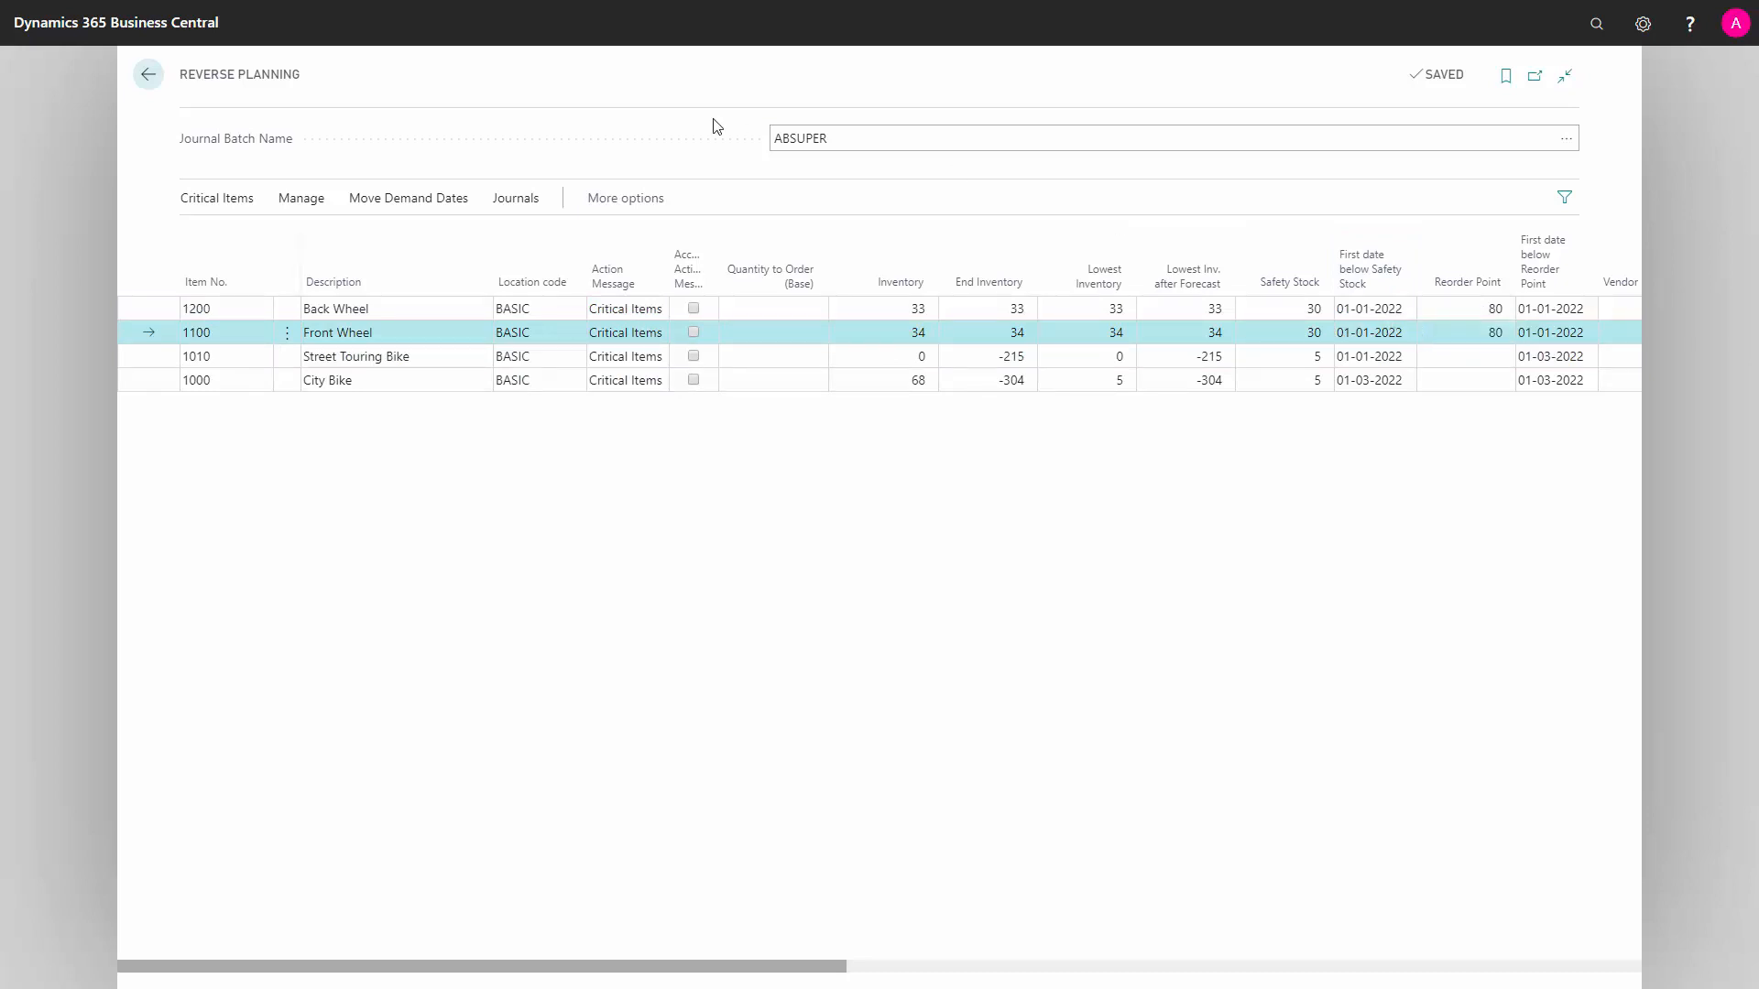
Go to Planning Worksheets and run Calculate Regenerative Plan with default options
left_click(1595, 26)
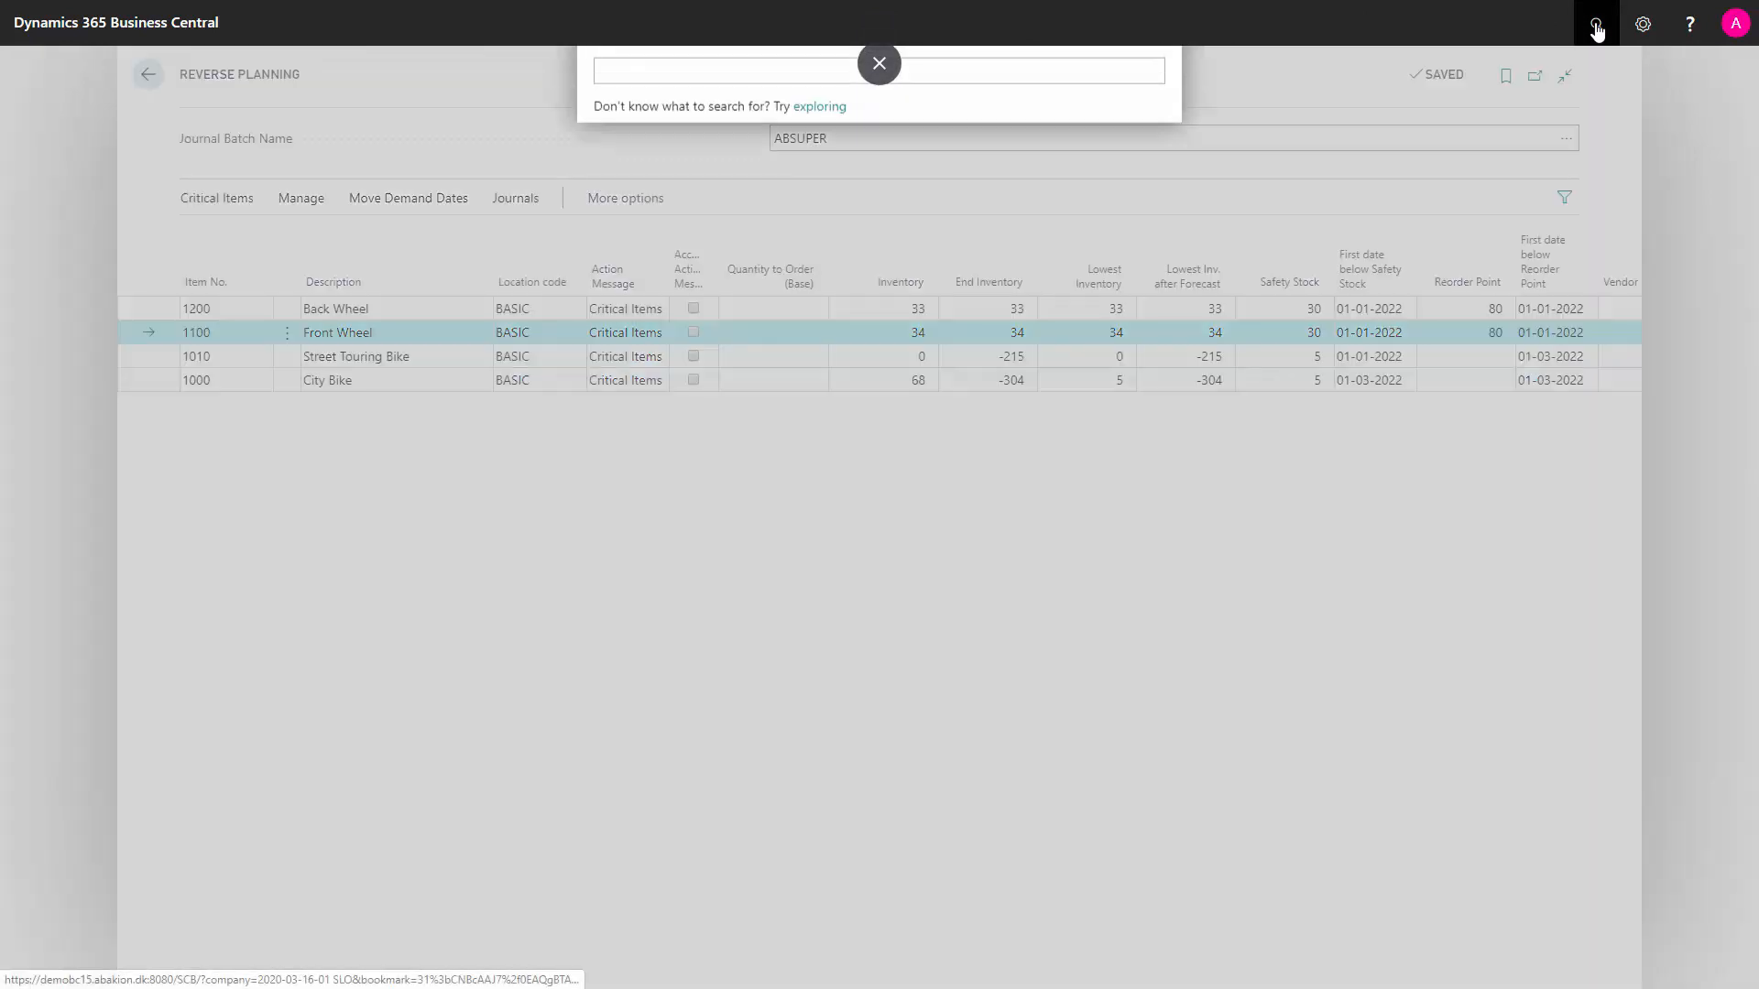
type("plan work")
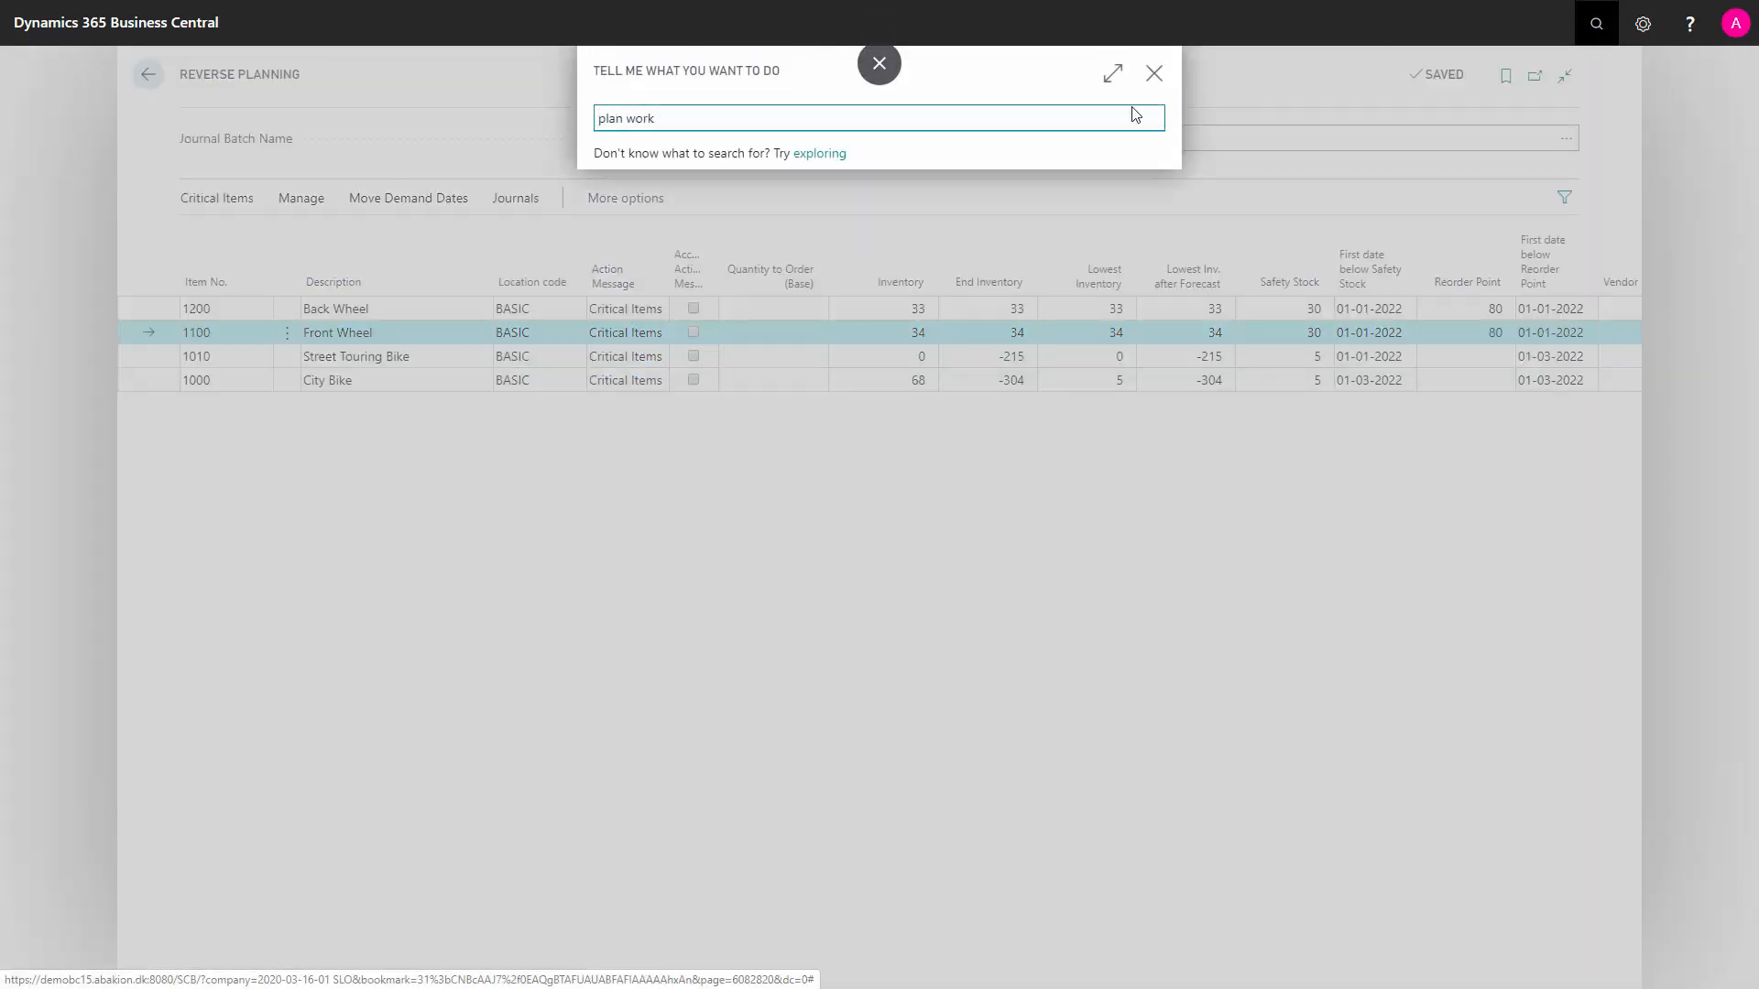
left_click(676, 200)
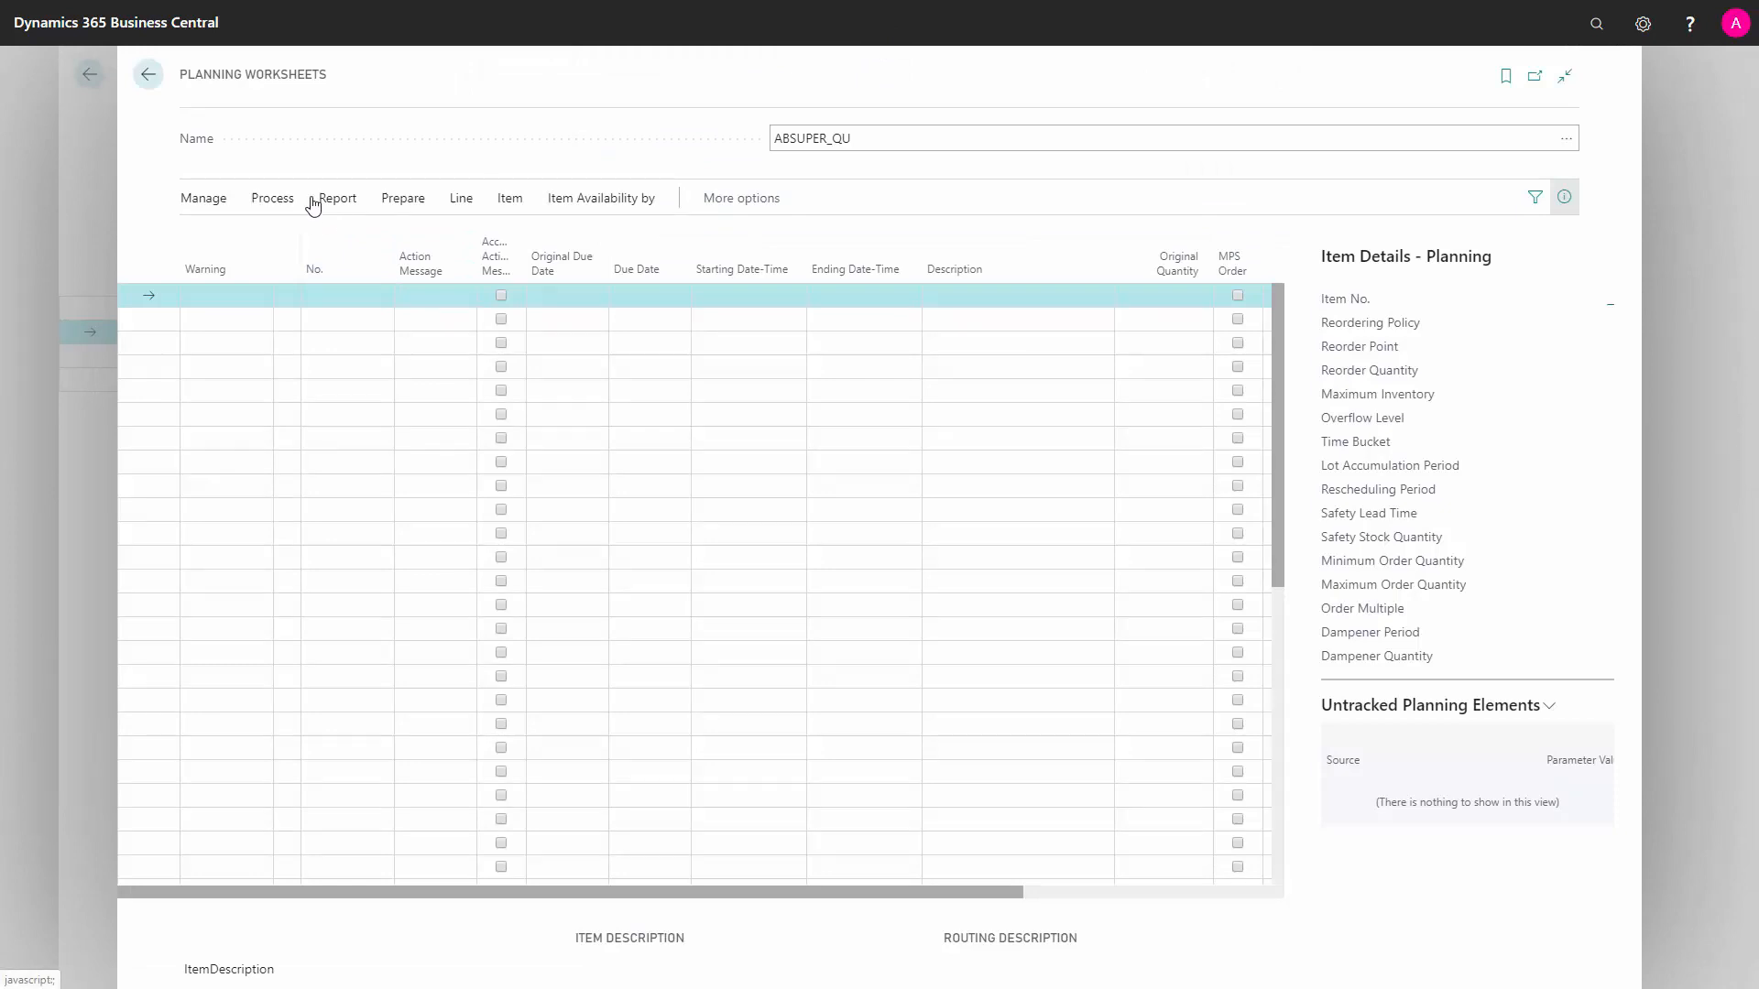
left_click(399, 202)
left_click(326, 235)
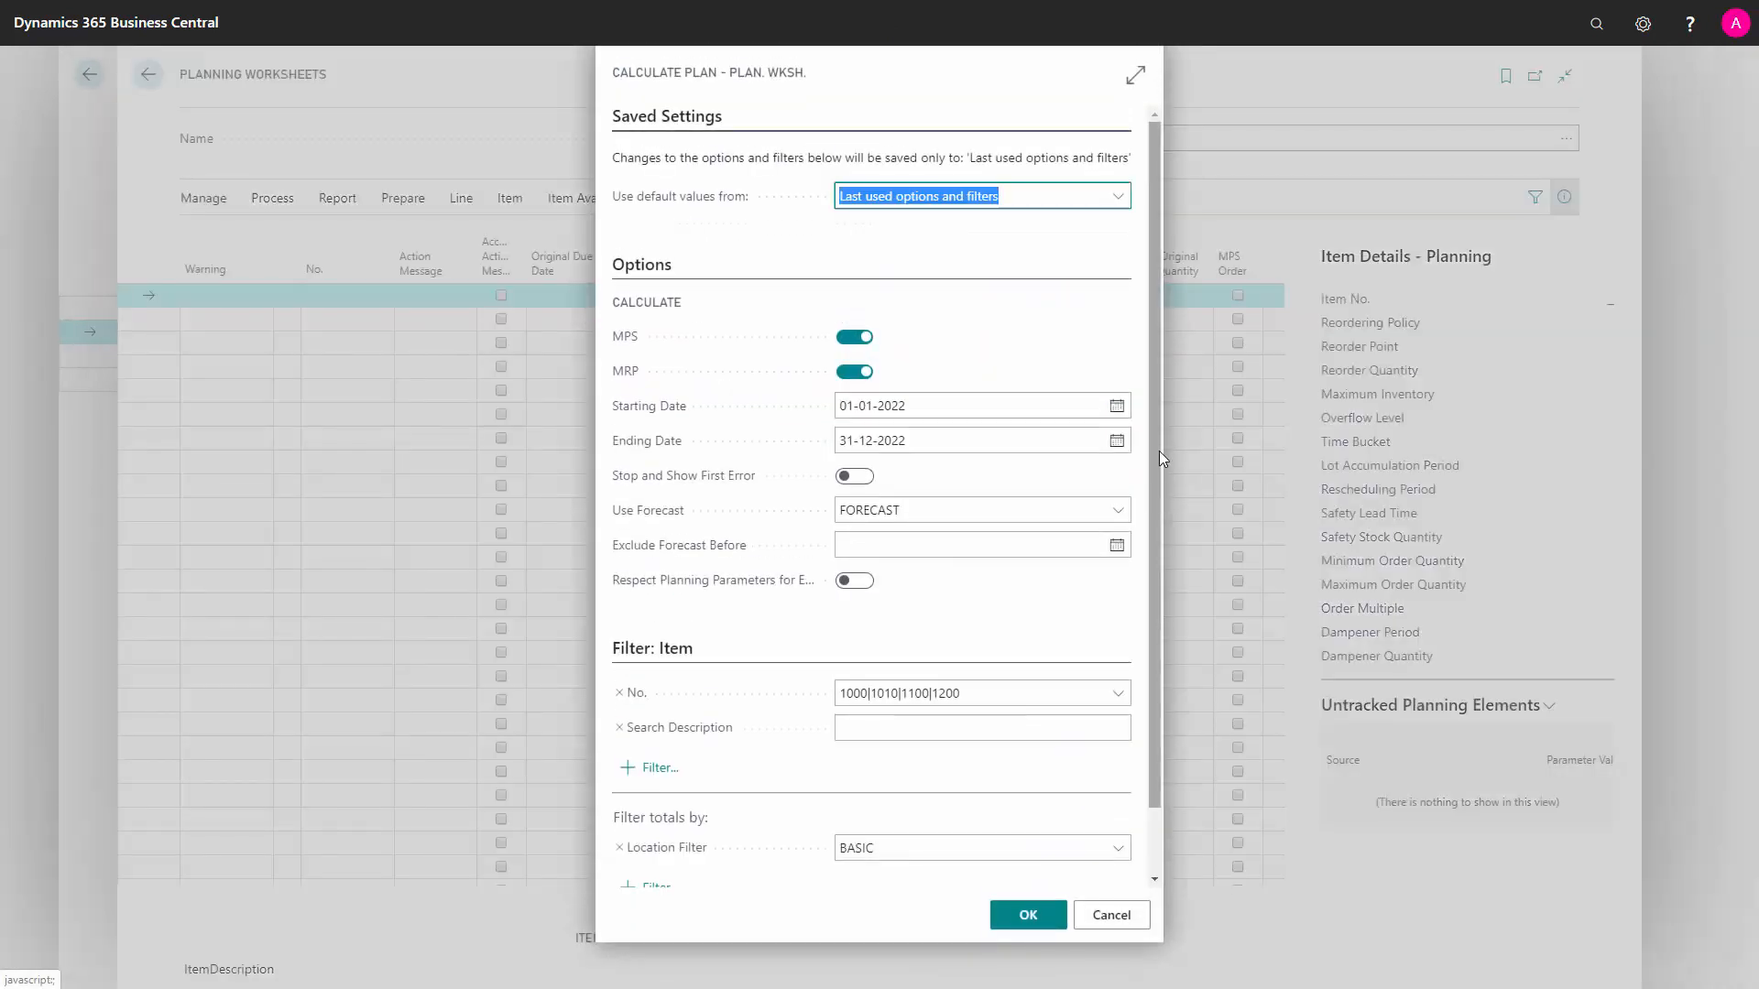
scroll(1155, 465, "down", 1)
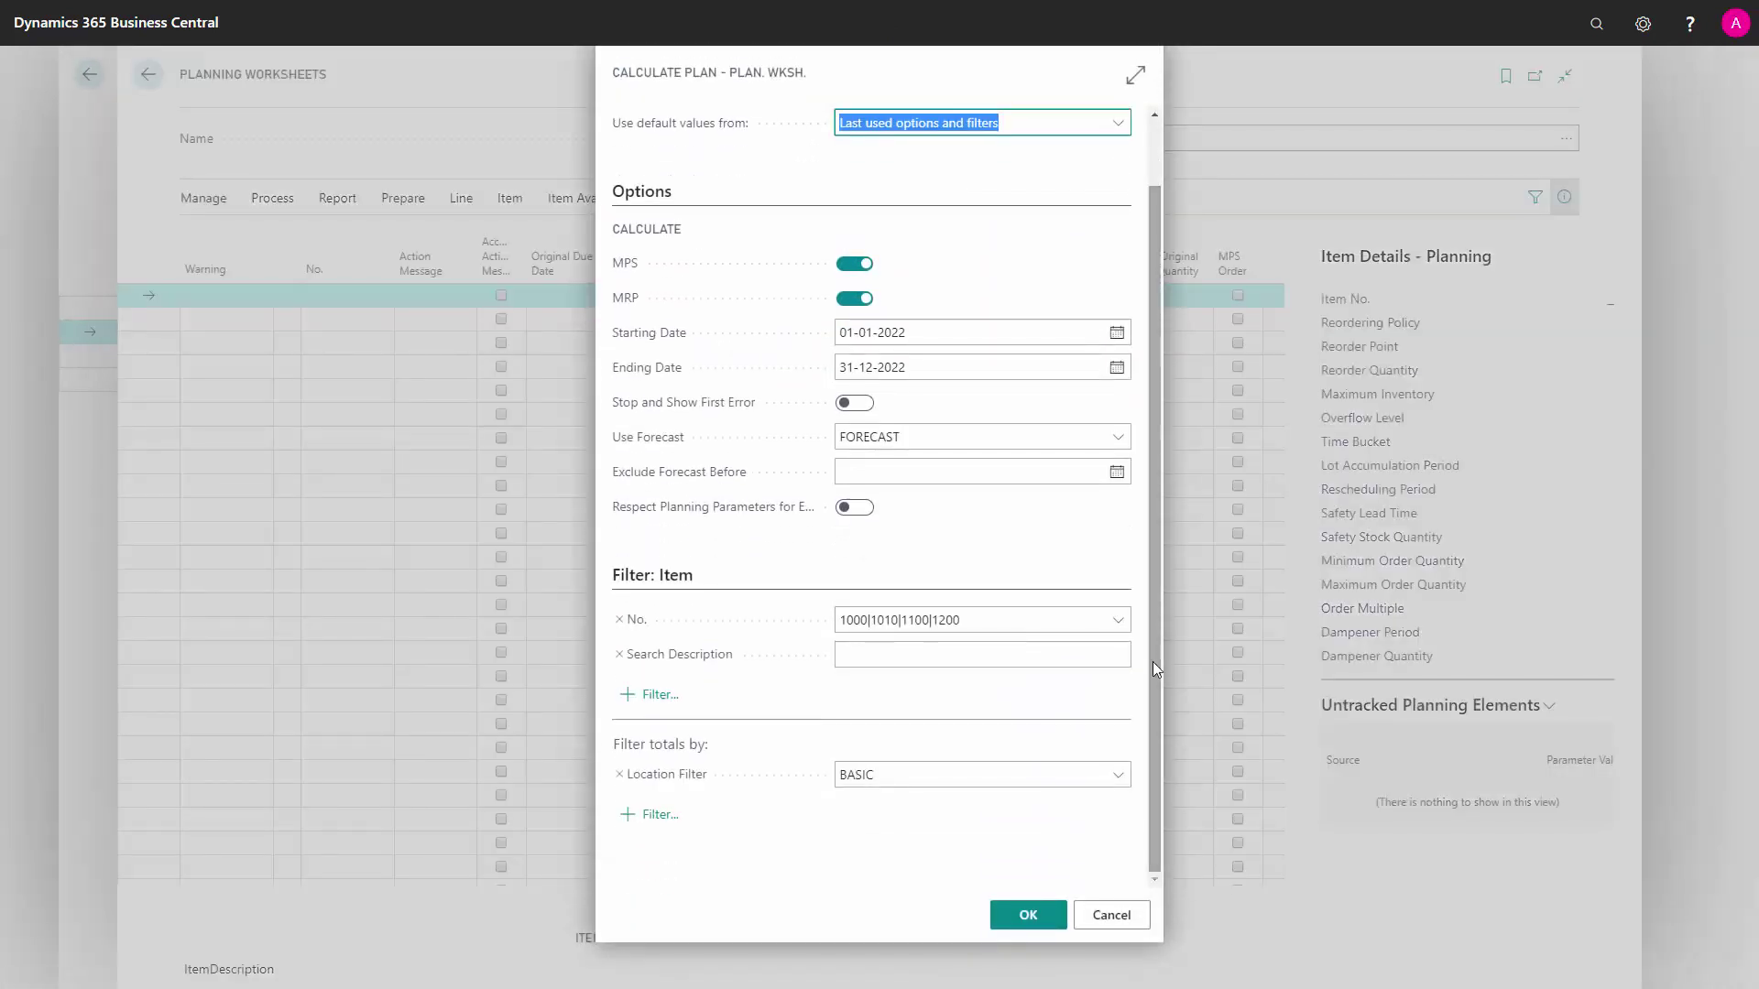
left_click(1044, 916)
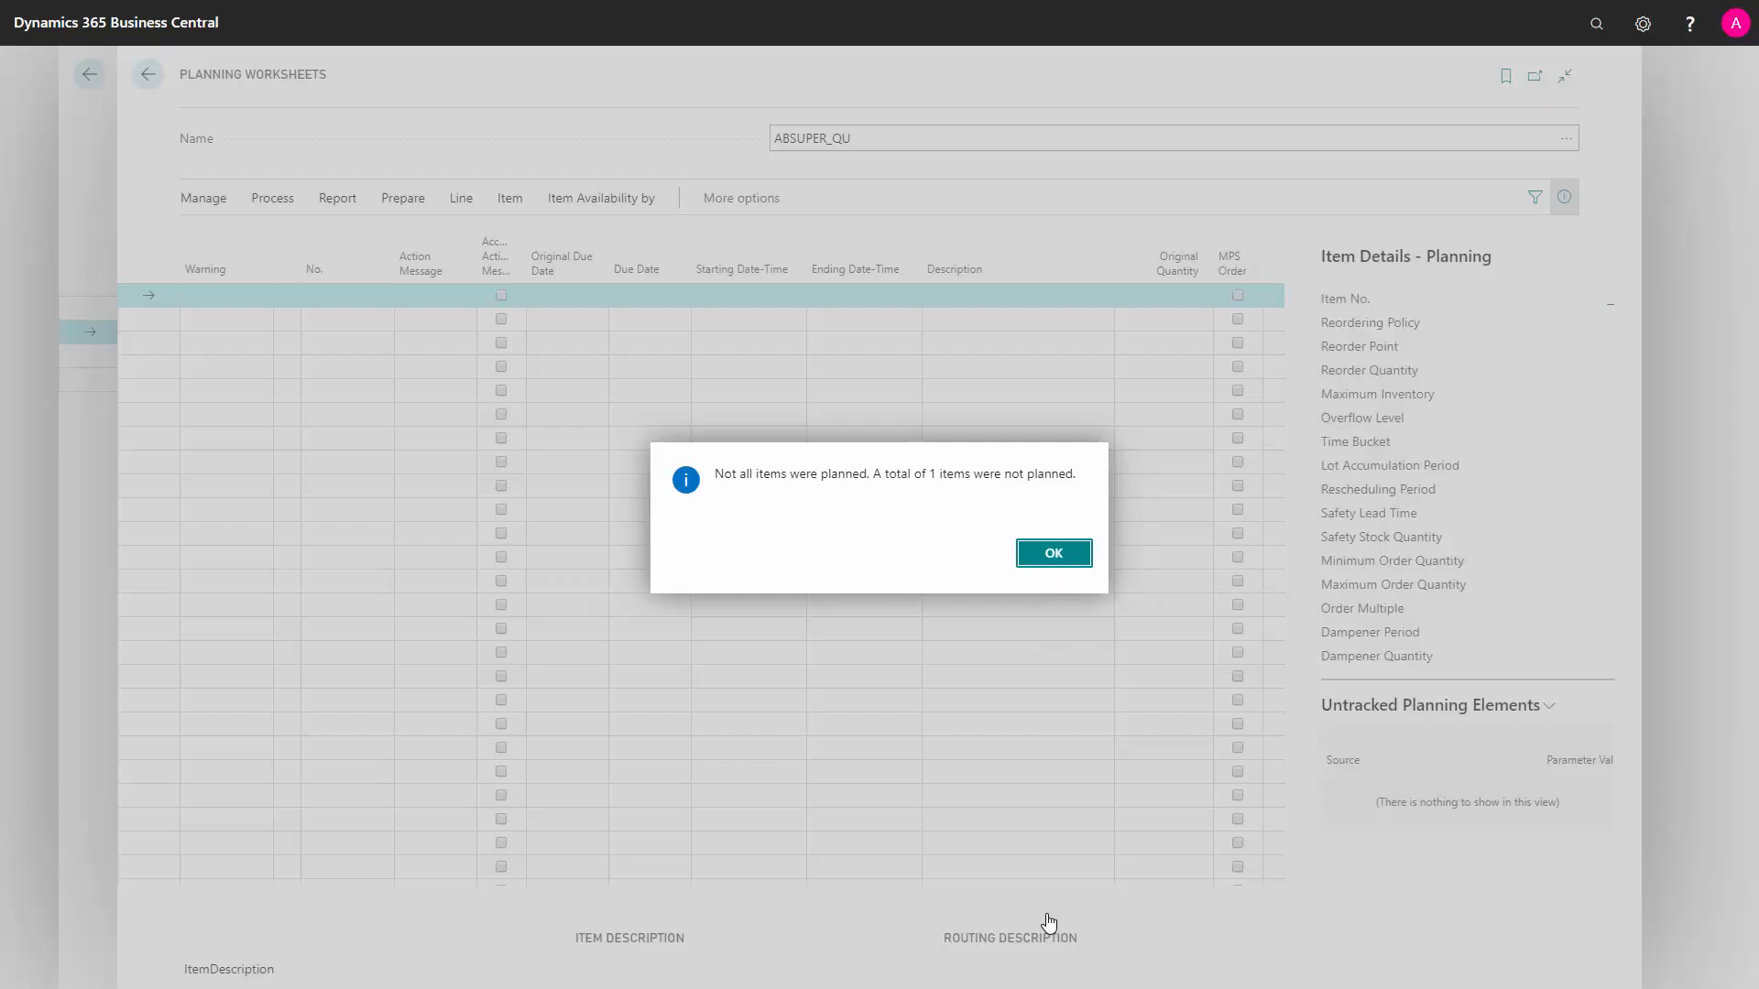
Acknowledge the unplanned item, close the error log about BOM 1010, and select the City Bike line
left_click(1053, 554)
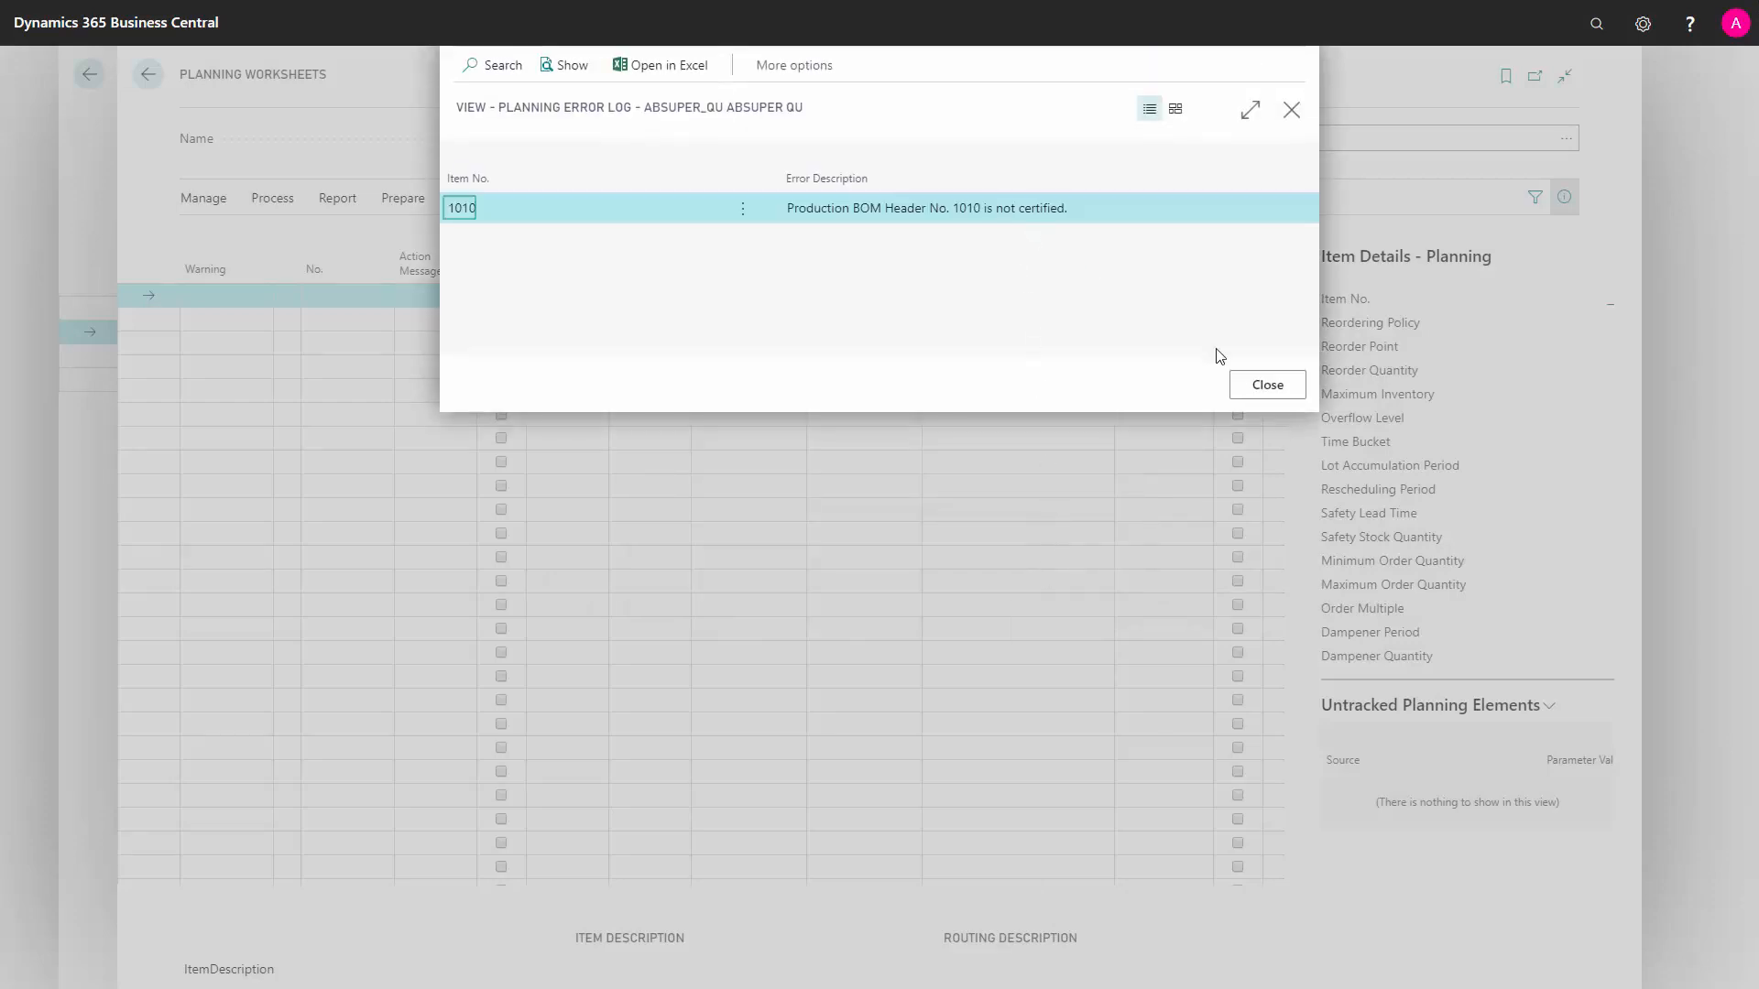
left_click(1262, 386)
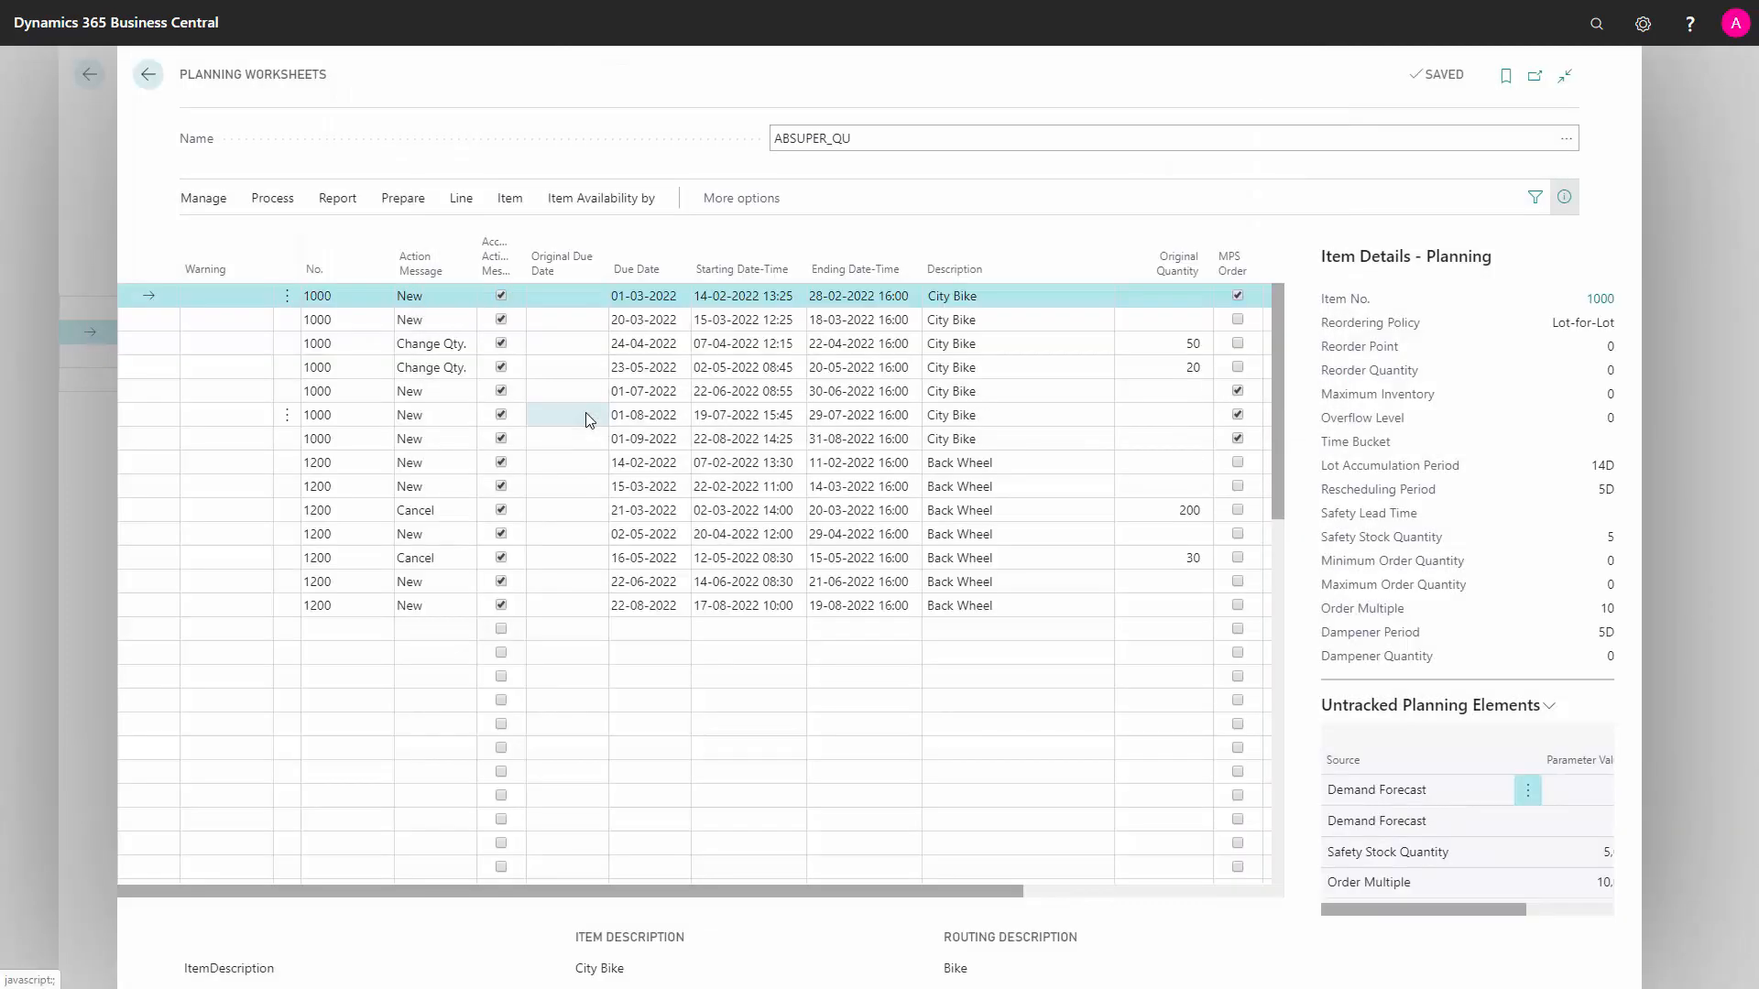
left_click(355, 469)
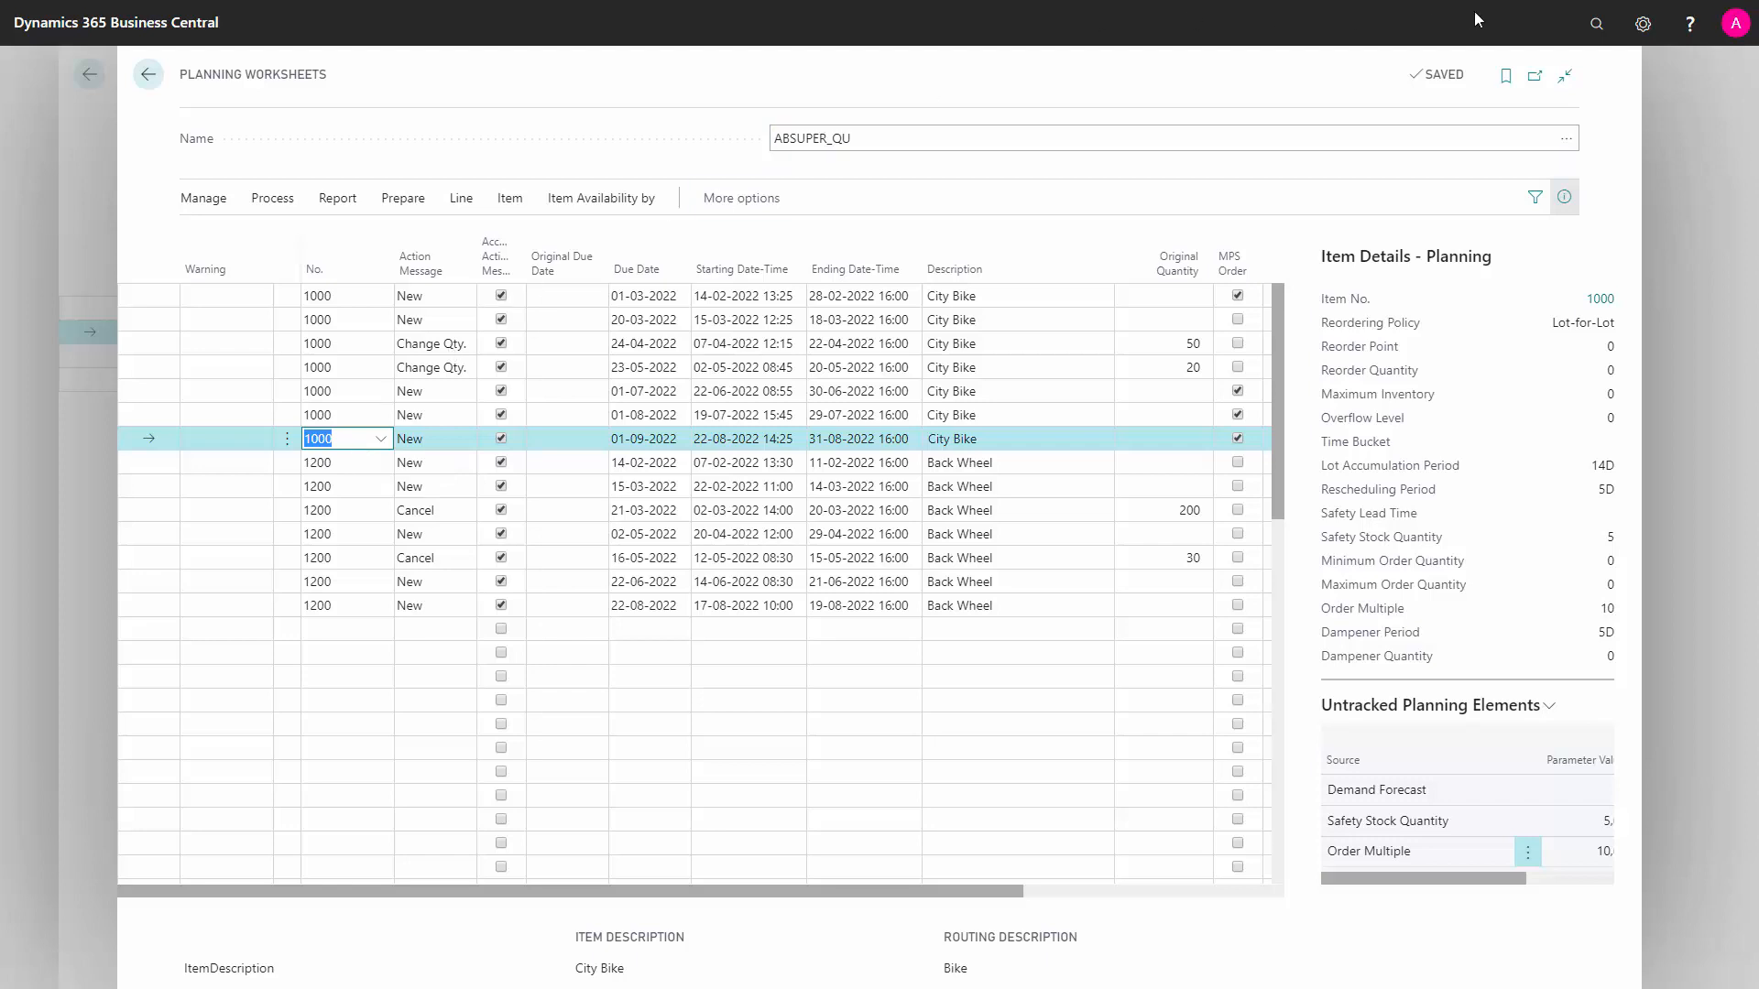
left_click(1594, 39)
type("s")
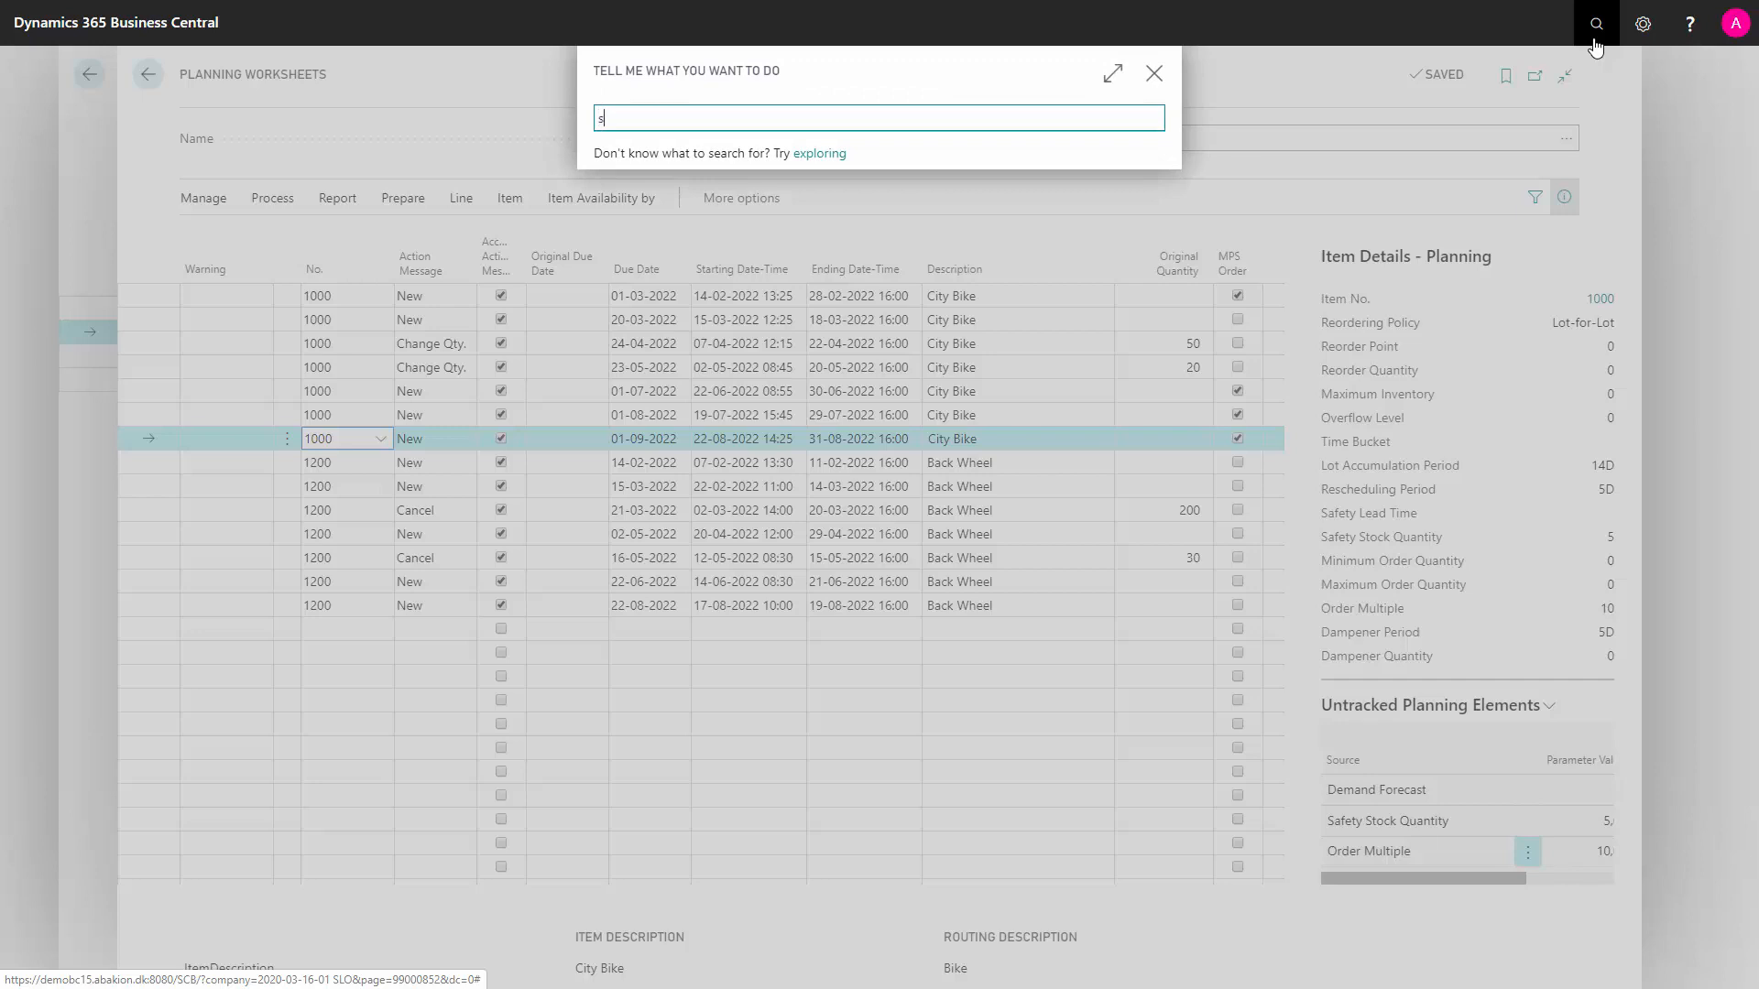
type("tock")
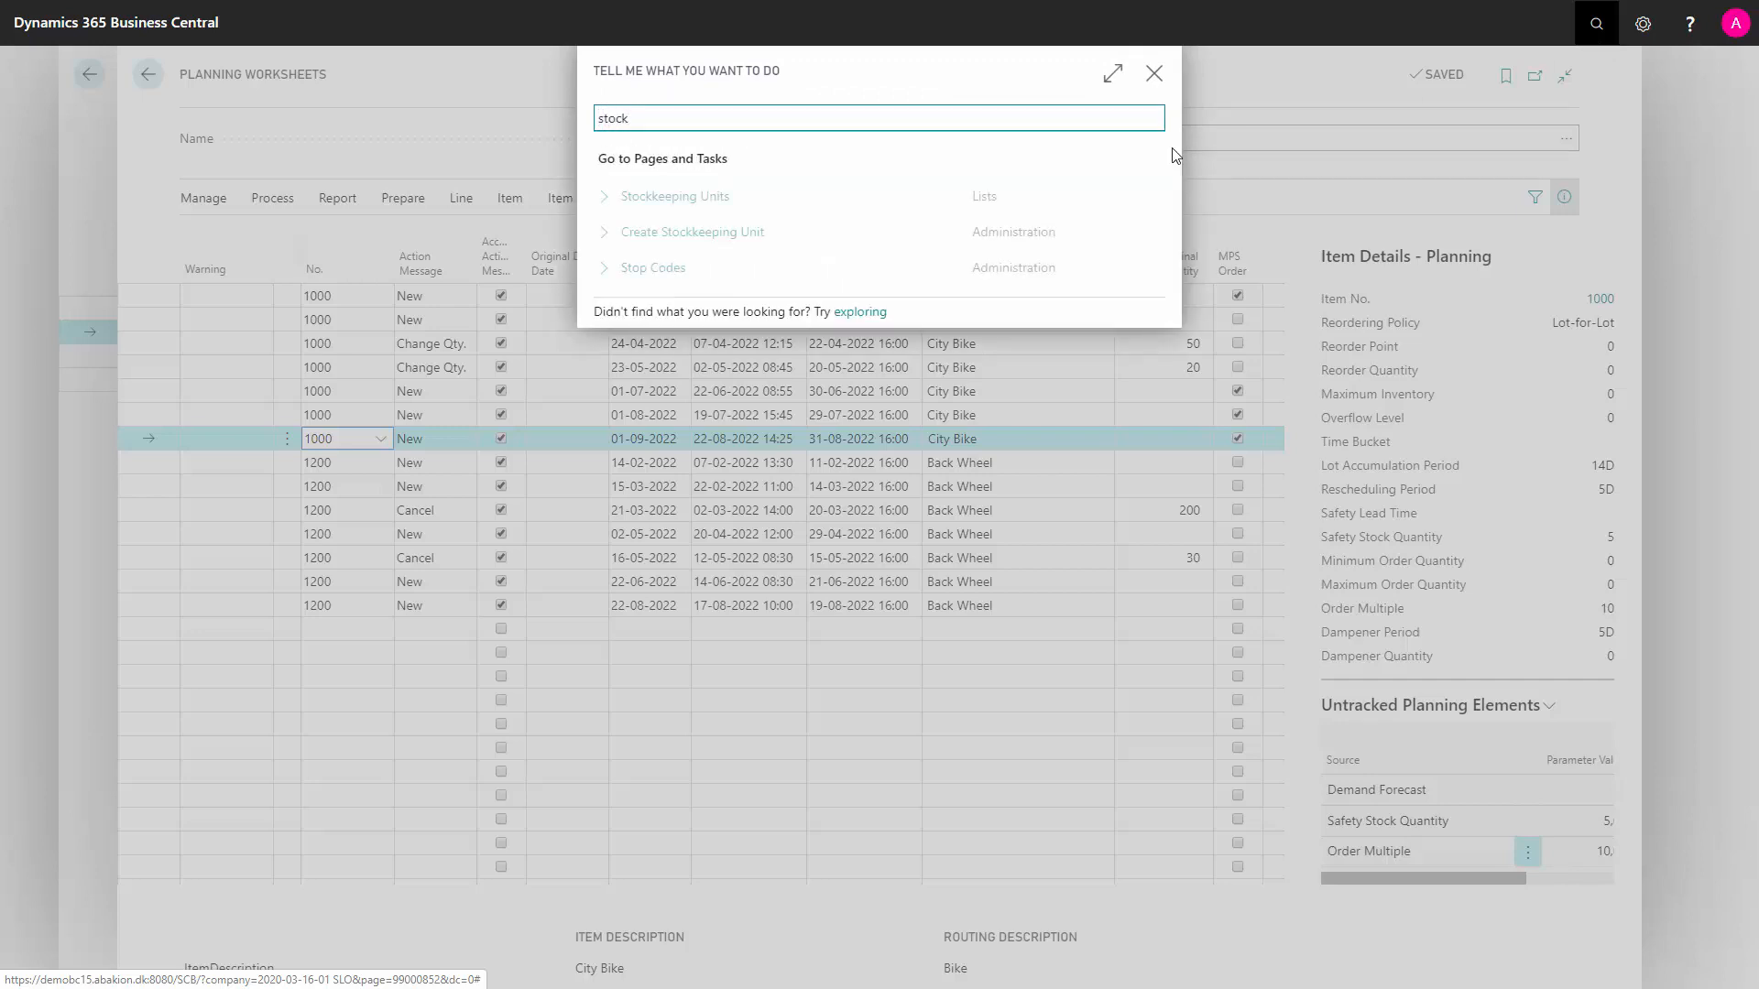
Go to Stockkeeping Units and open the Front Wheel SKU 1100 at BASIC
left_click(711, 195)
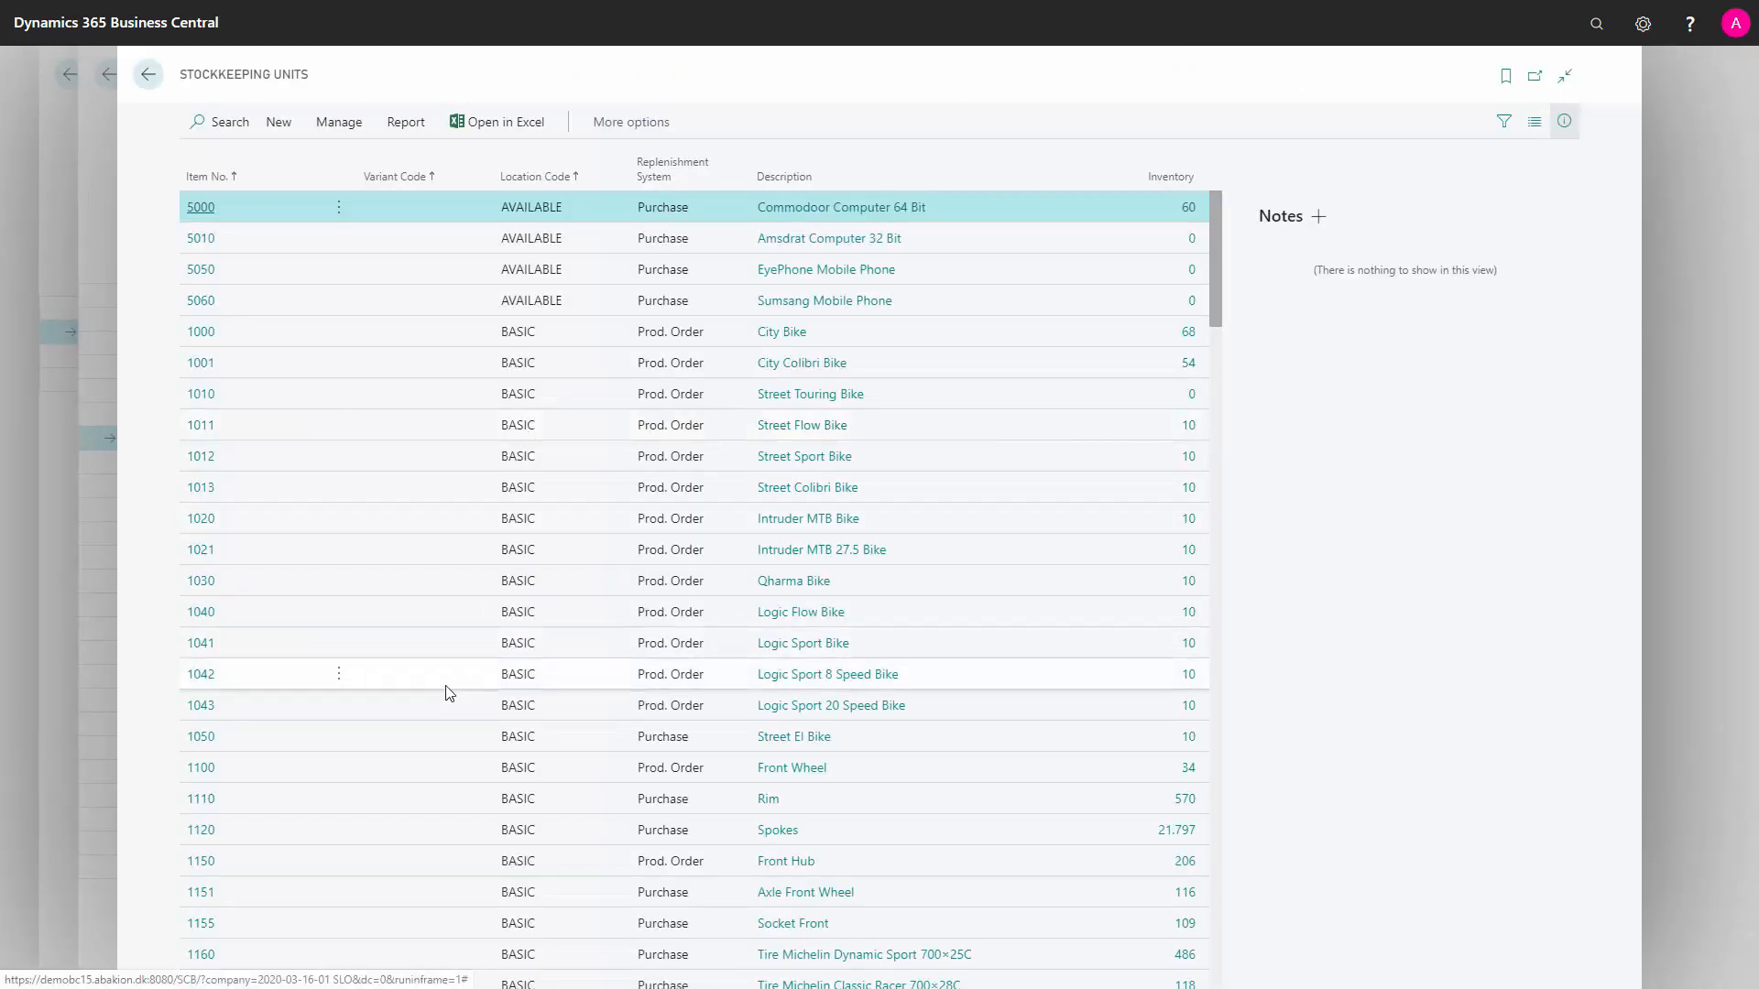
left_click(204, 777)
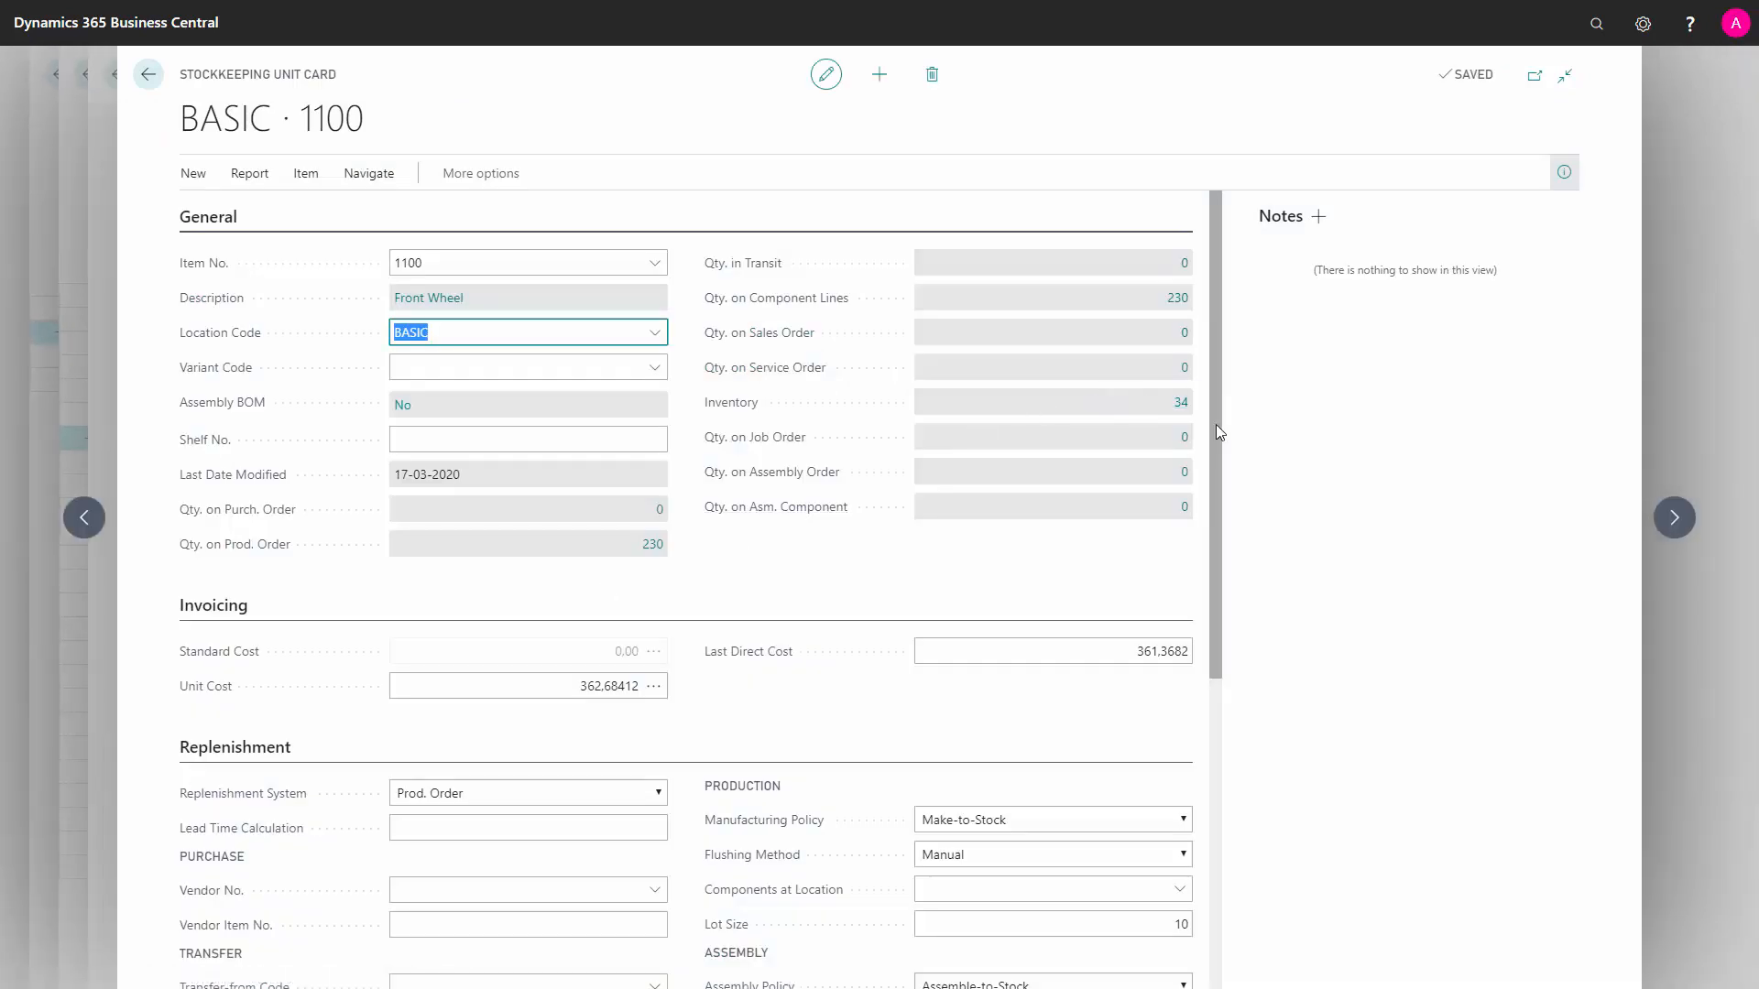
left_click_drag(1216, 431, 1224, 741)
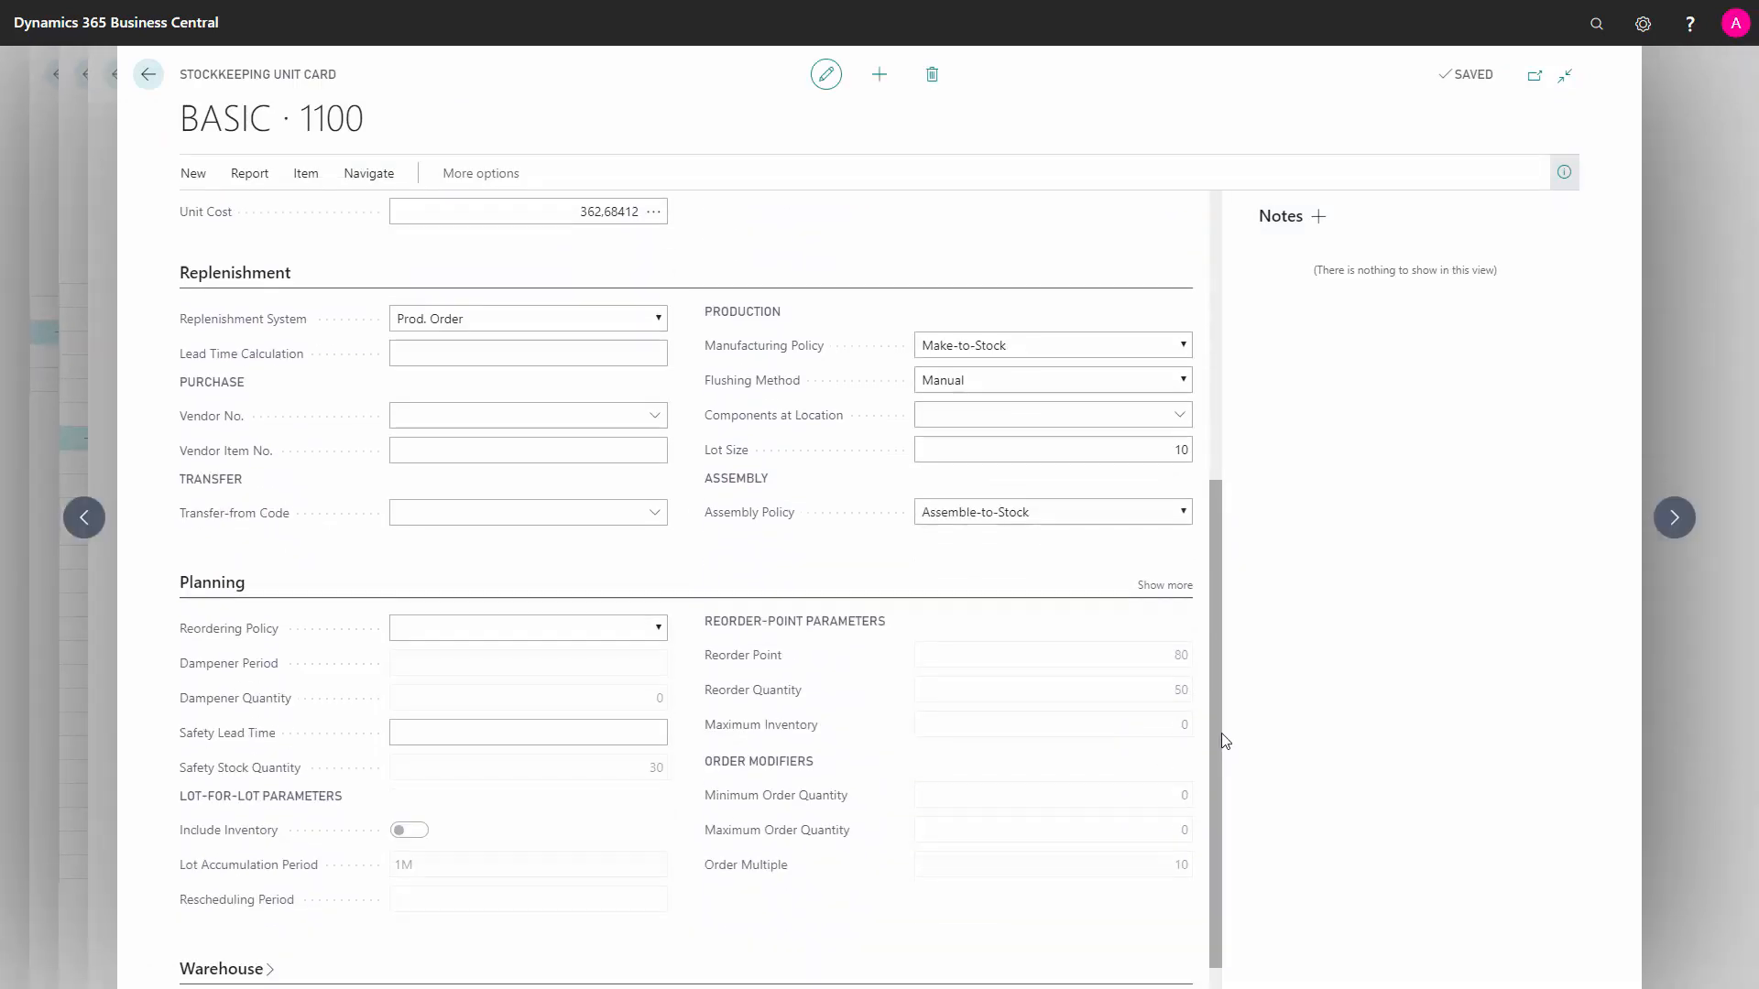
Set the Front Wheel BASIC SKU's Reordering Policy to Lot-for-Lot
left_click(569, 597)
left_click(520, 595)
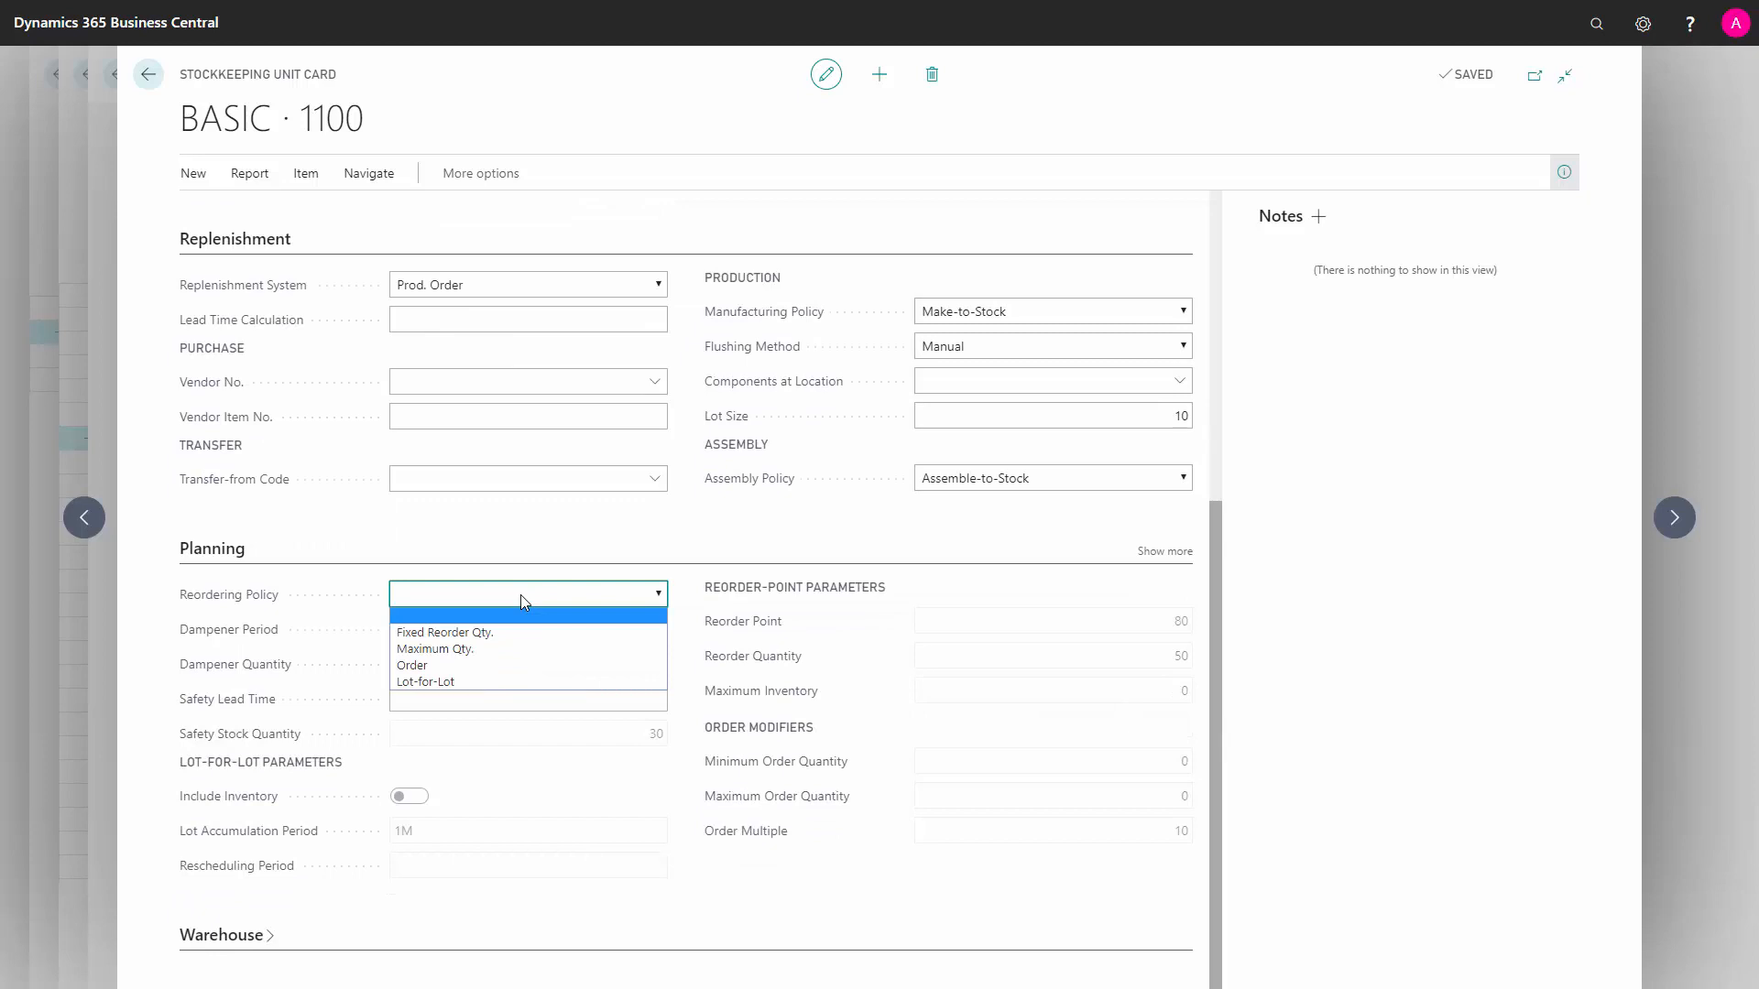
left_click(438, 694)
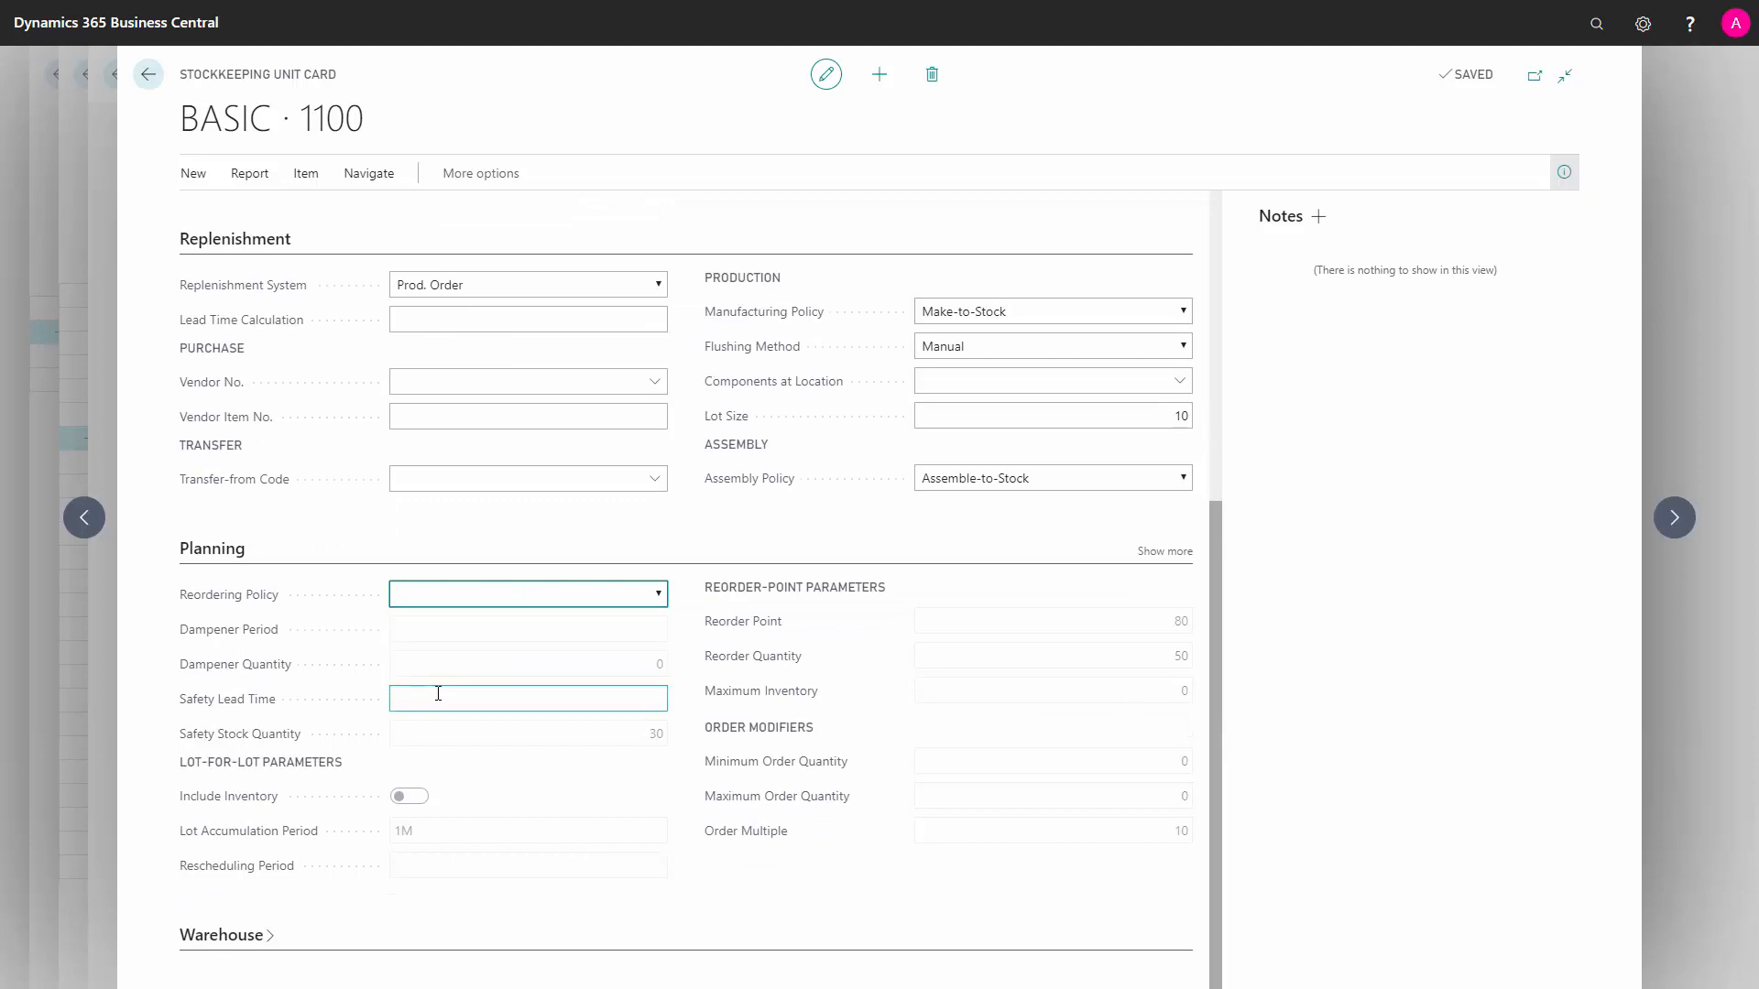
left_click(661, 595)
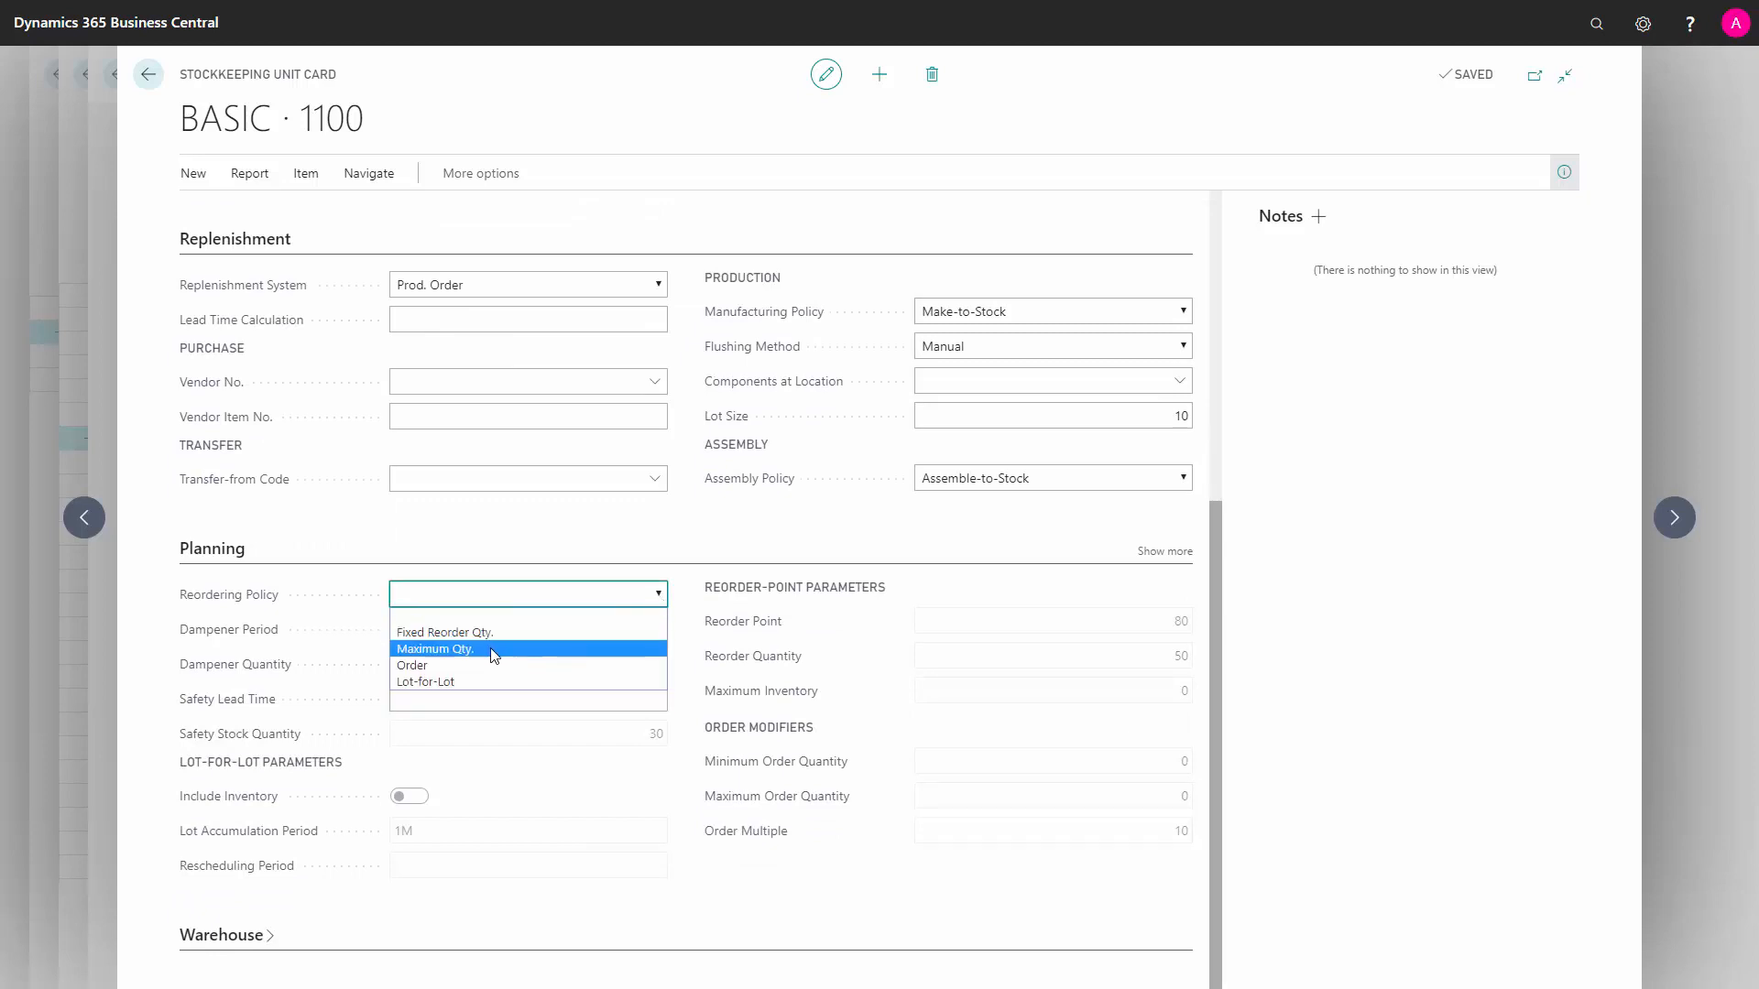
key("Escape")
left_click(454, 675)
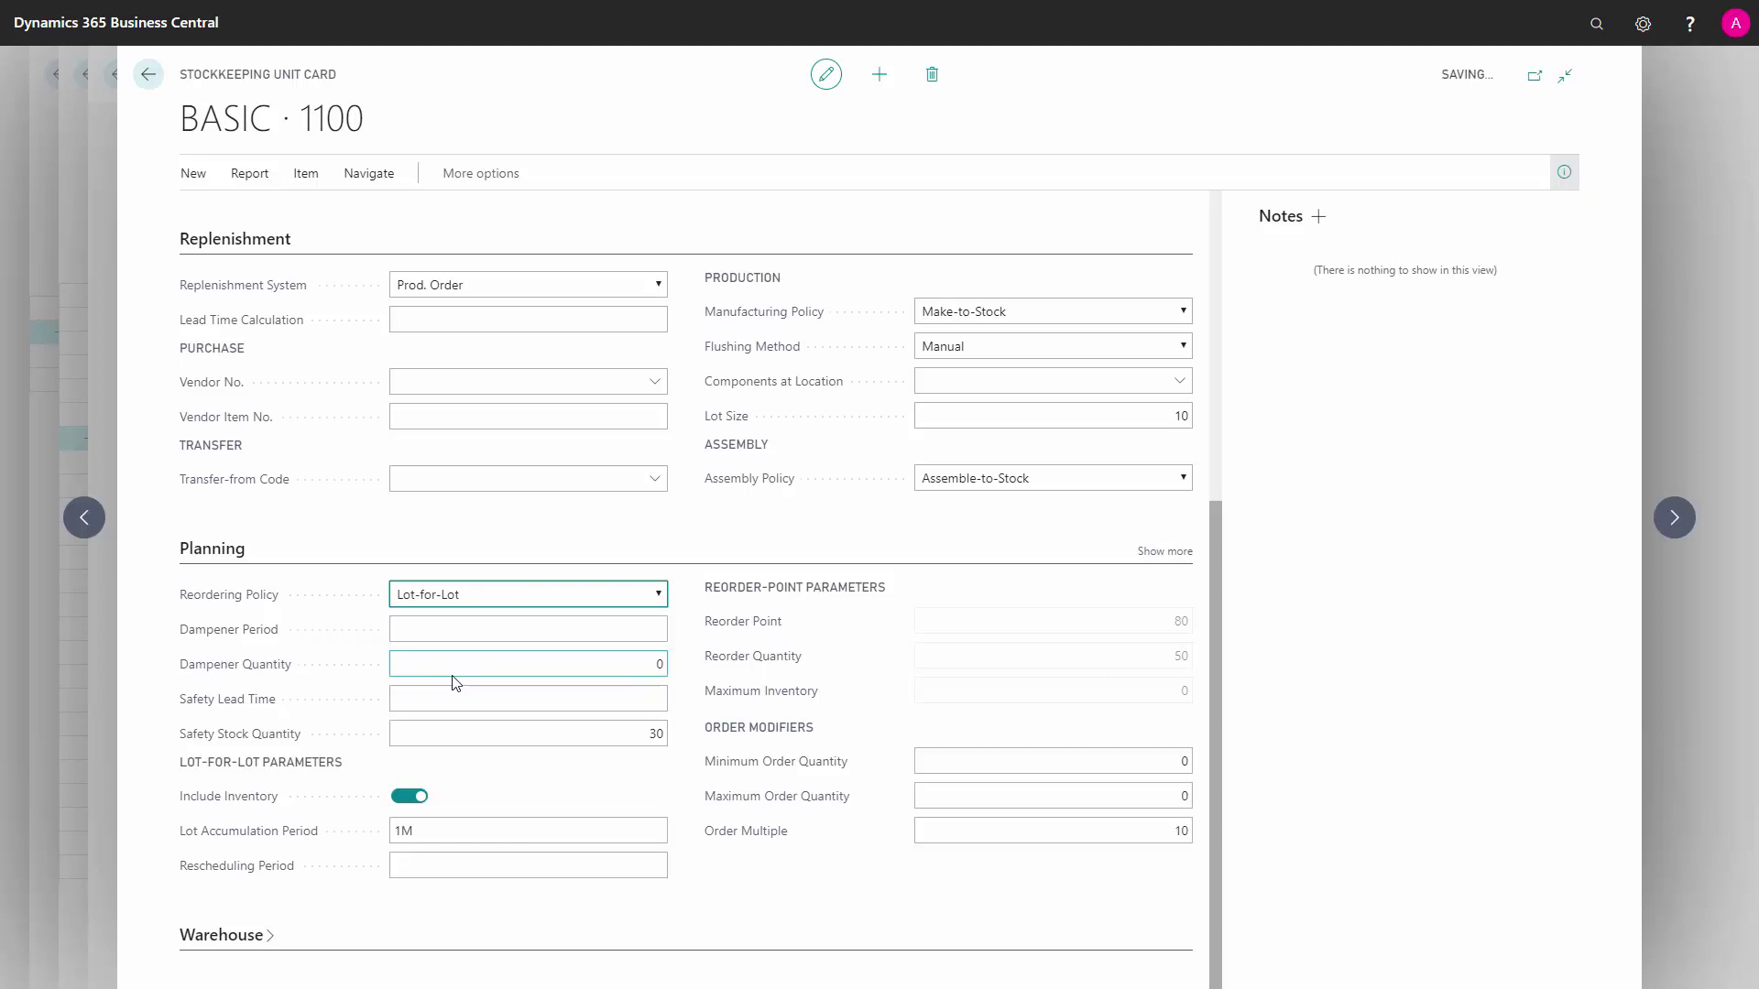
left_click(461, 597)
left_click(461, 600)
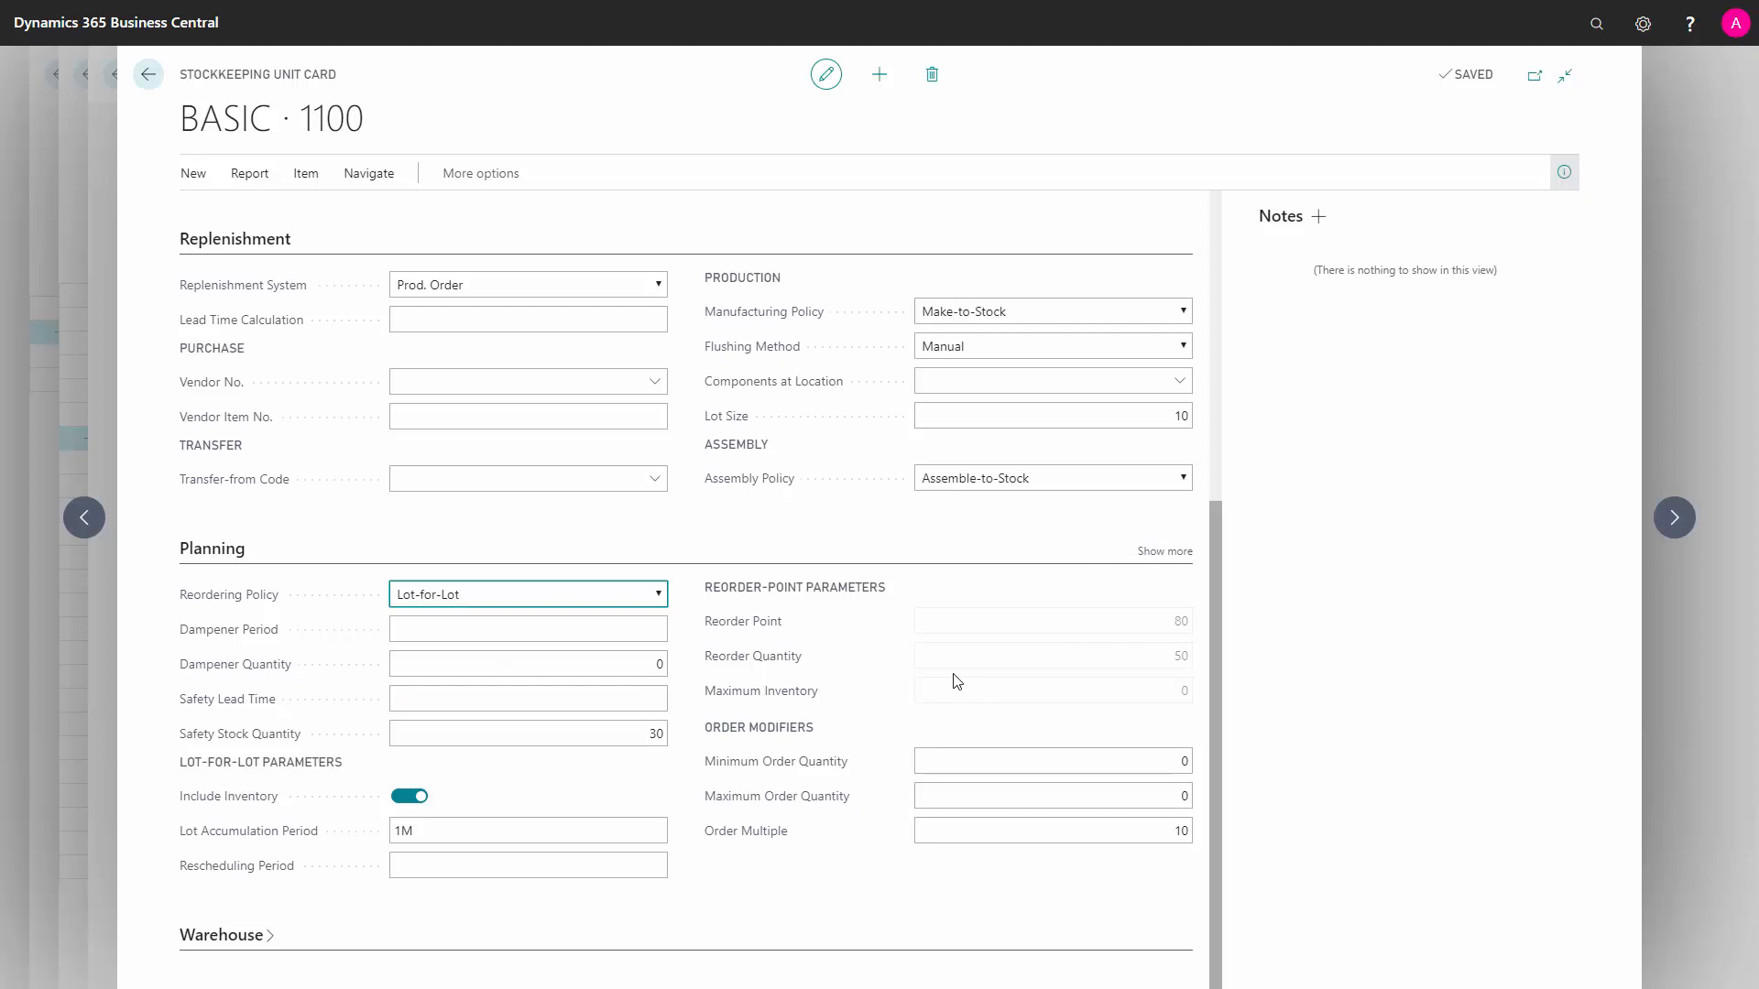
Leave the SKU card and list to return to the planning worksheet
left_click(149, 77)
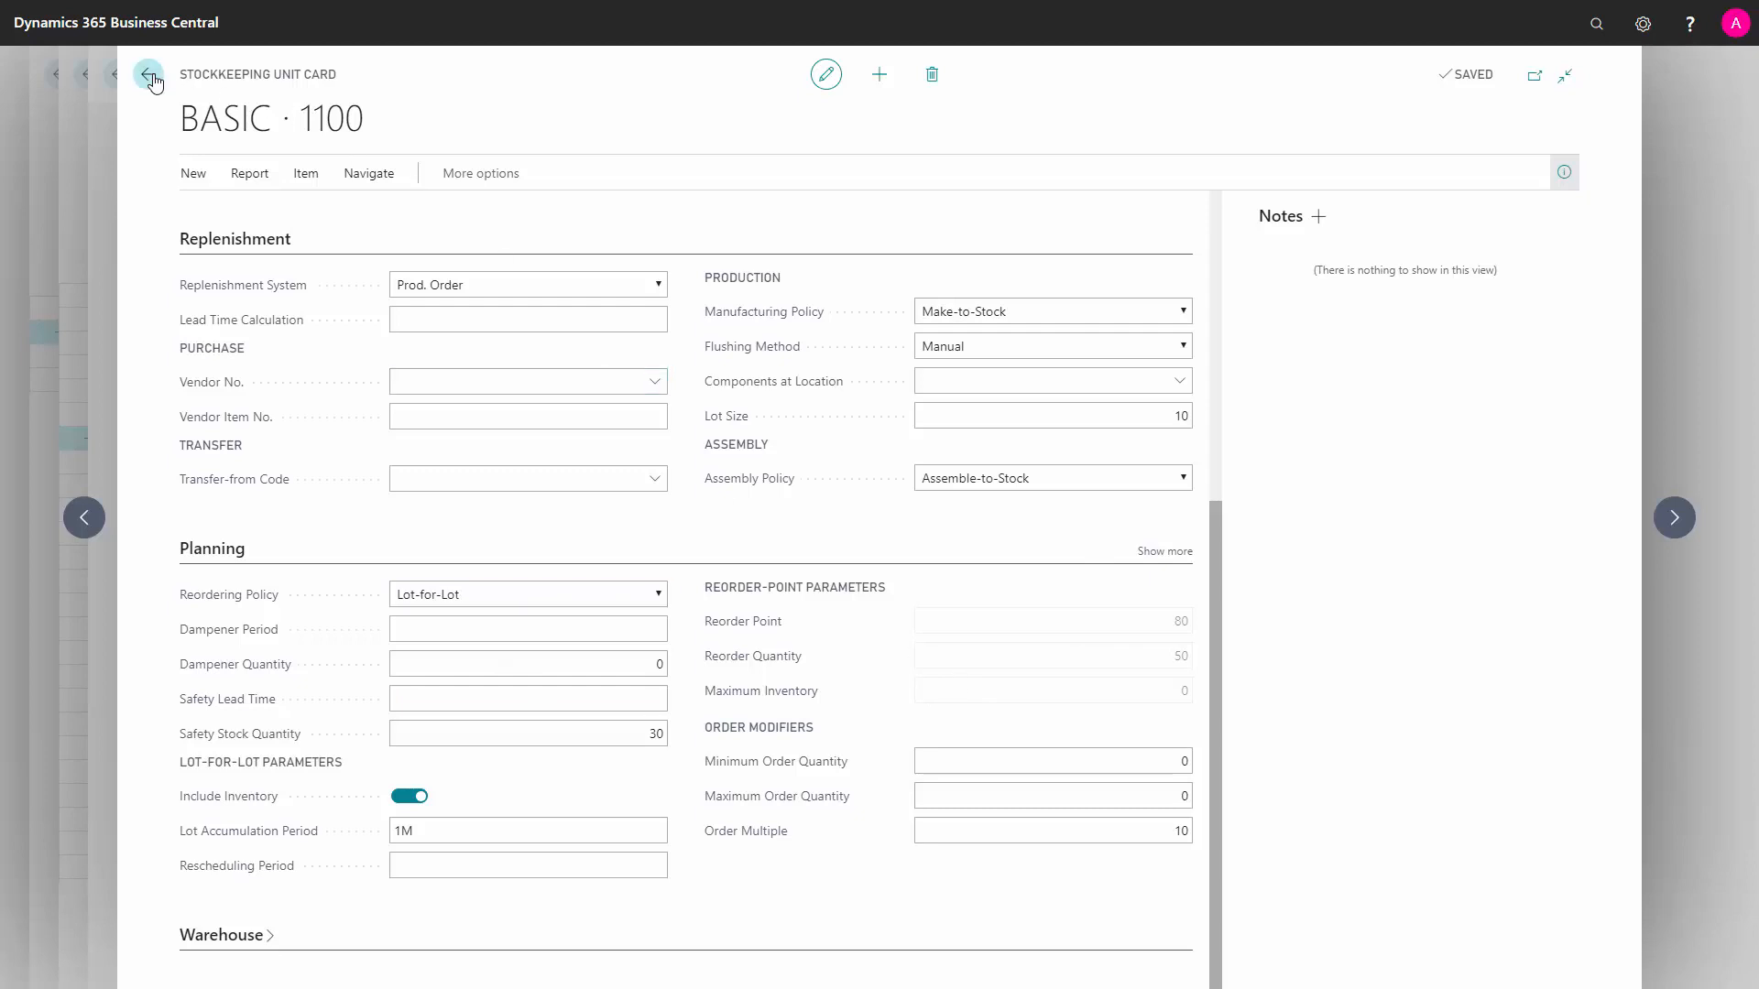
left_click(149, 77)
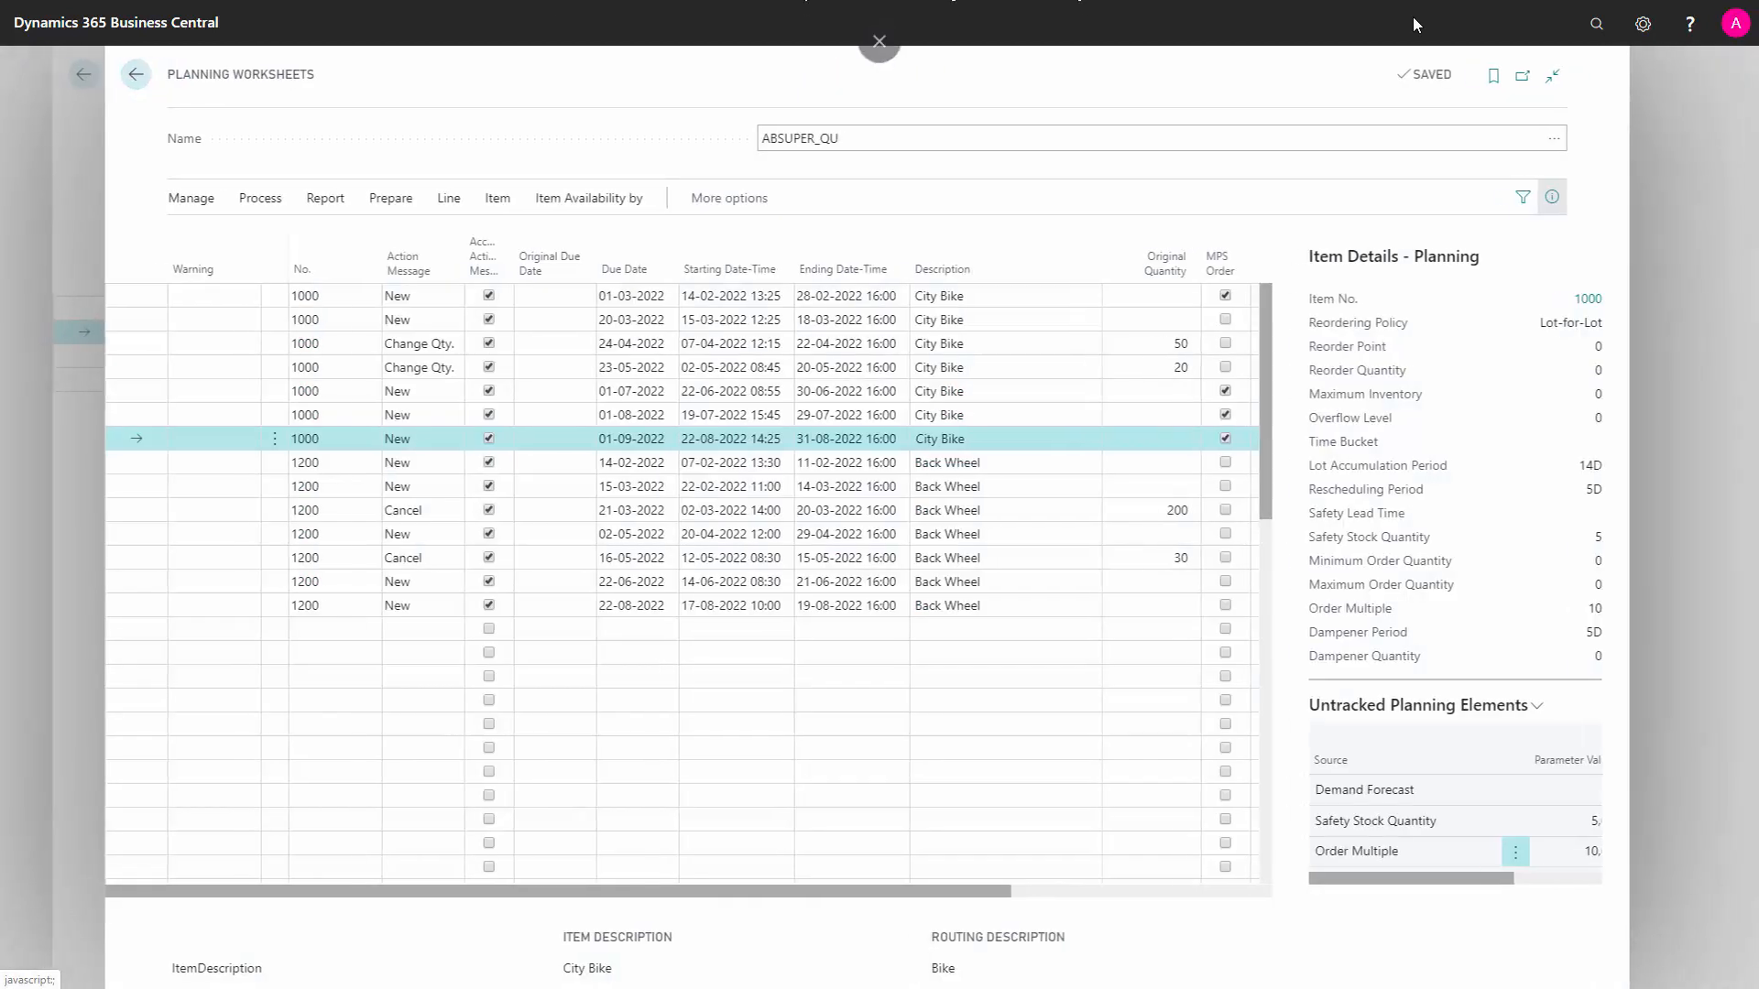
Set Production BOM 1010 Mountain Bike to Certified status and return to the worksheet
left_click(1595, 24)
type("bom")
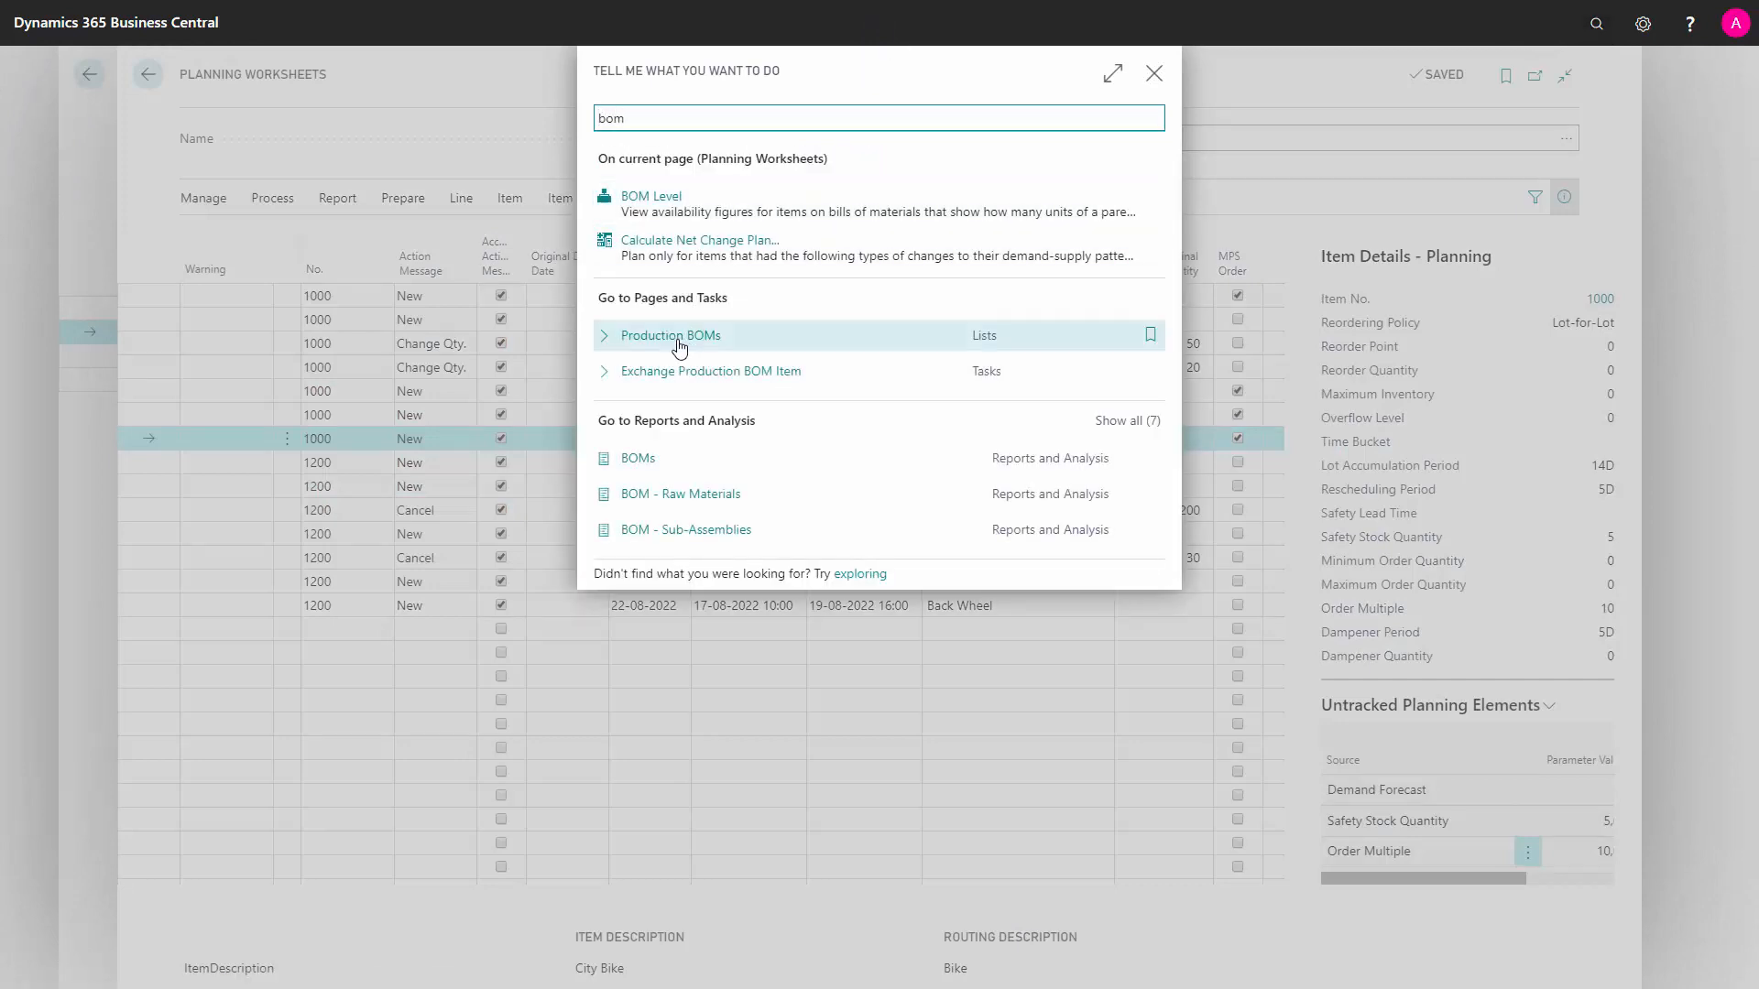
left_click(678, 343)
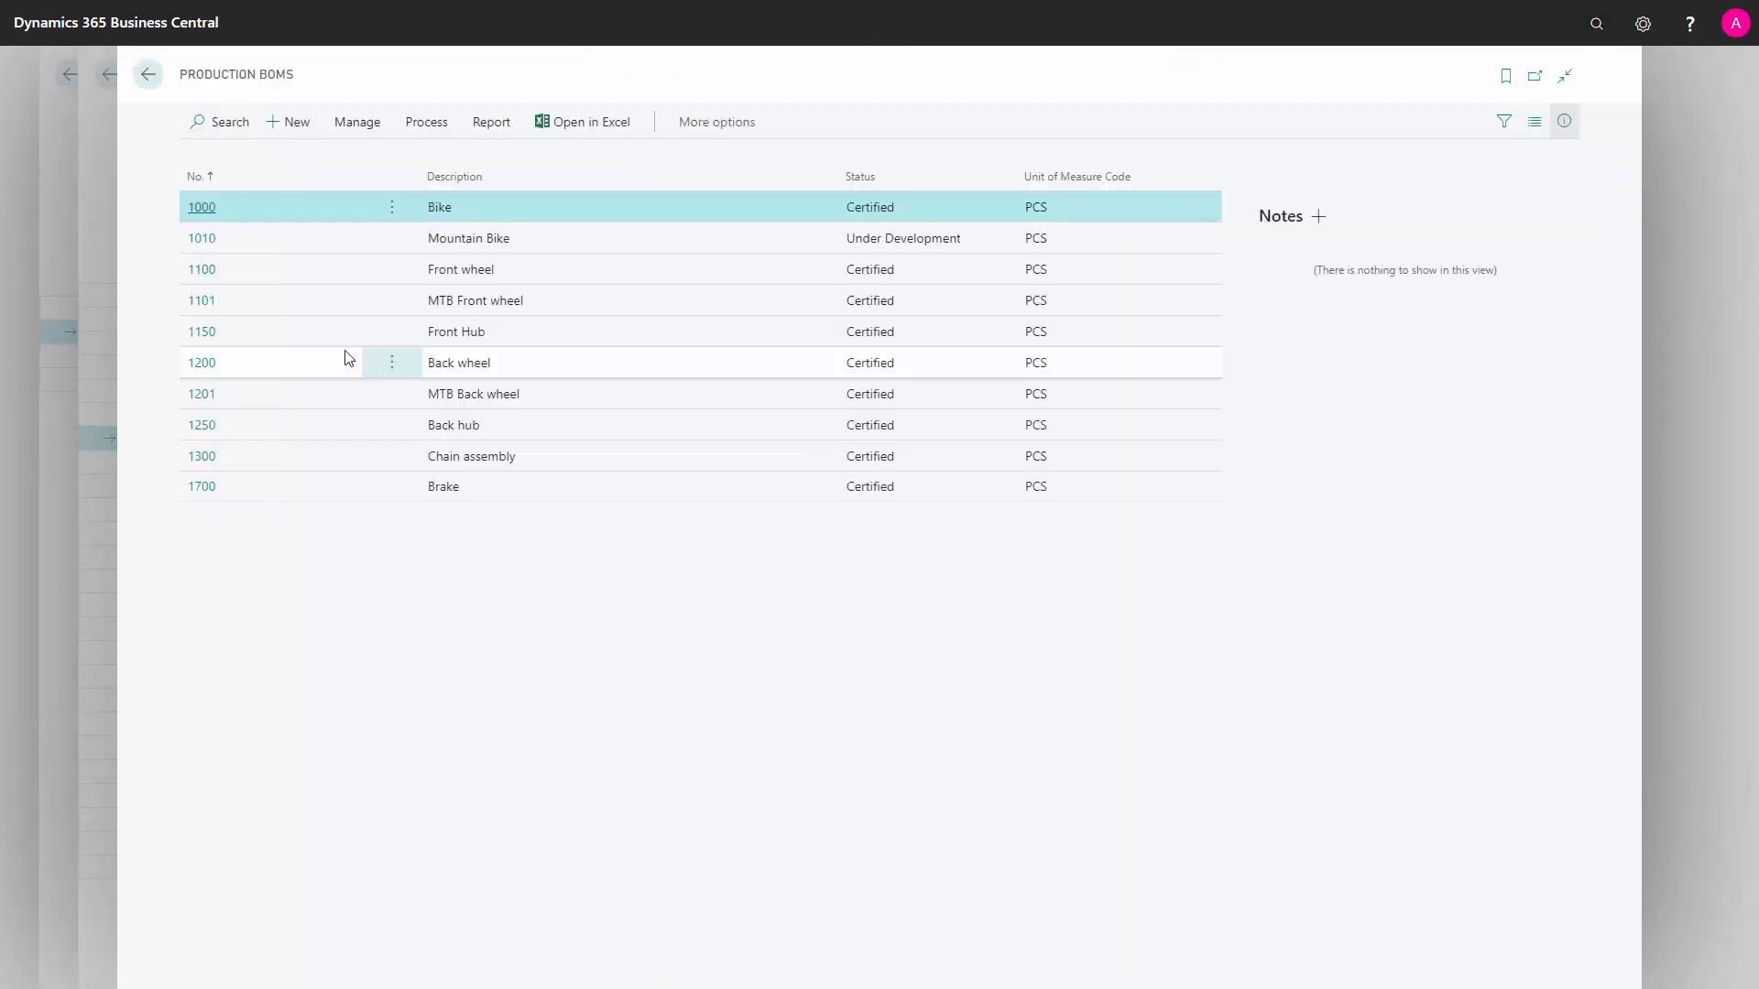
left_click(202, 239)
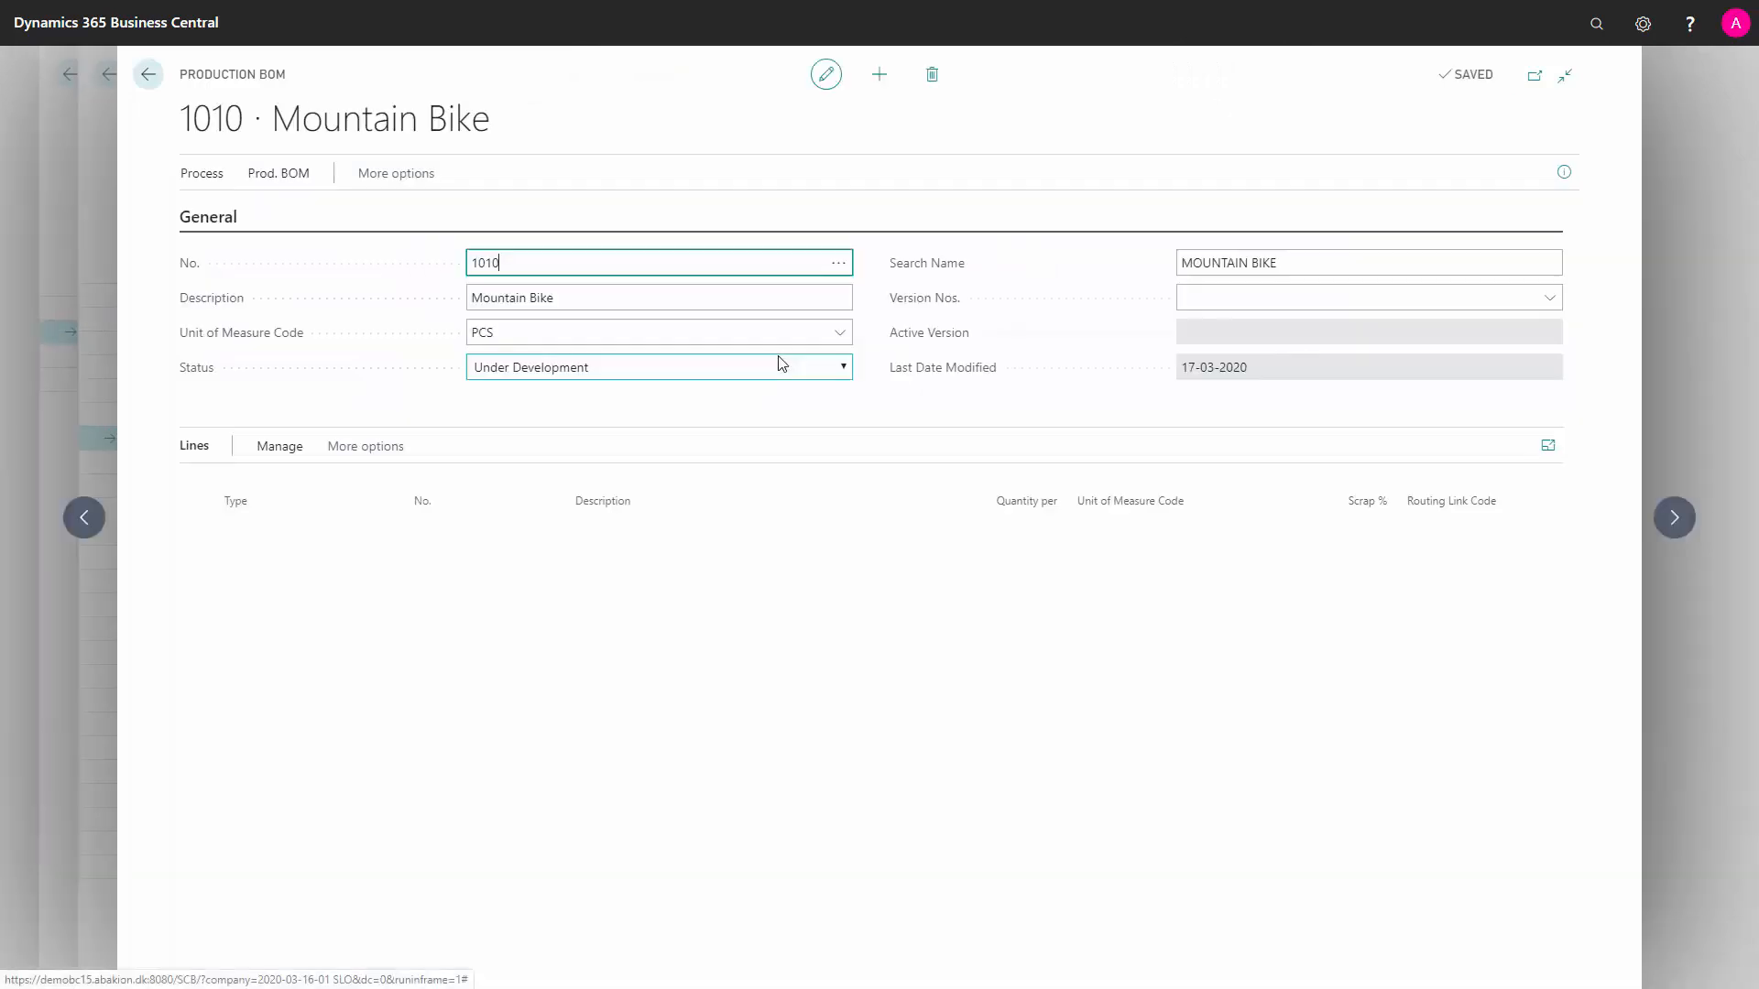
left_click(626, 367)
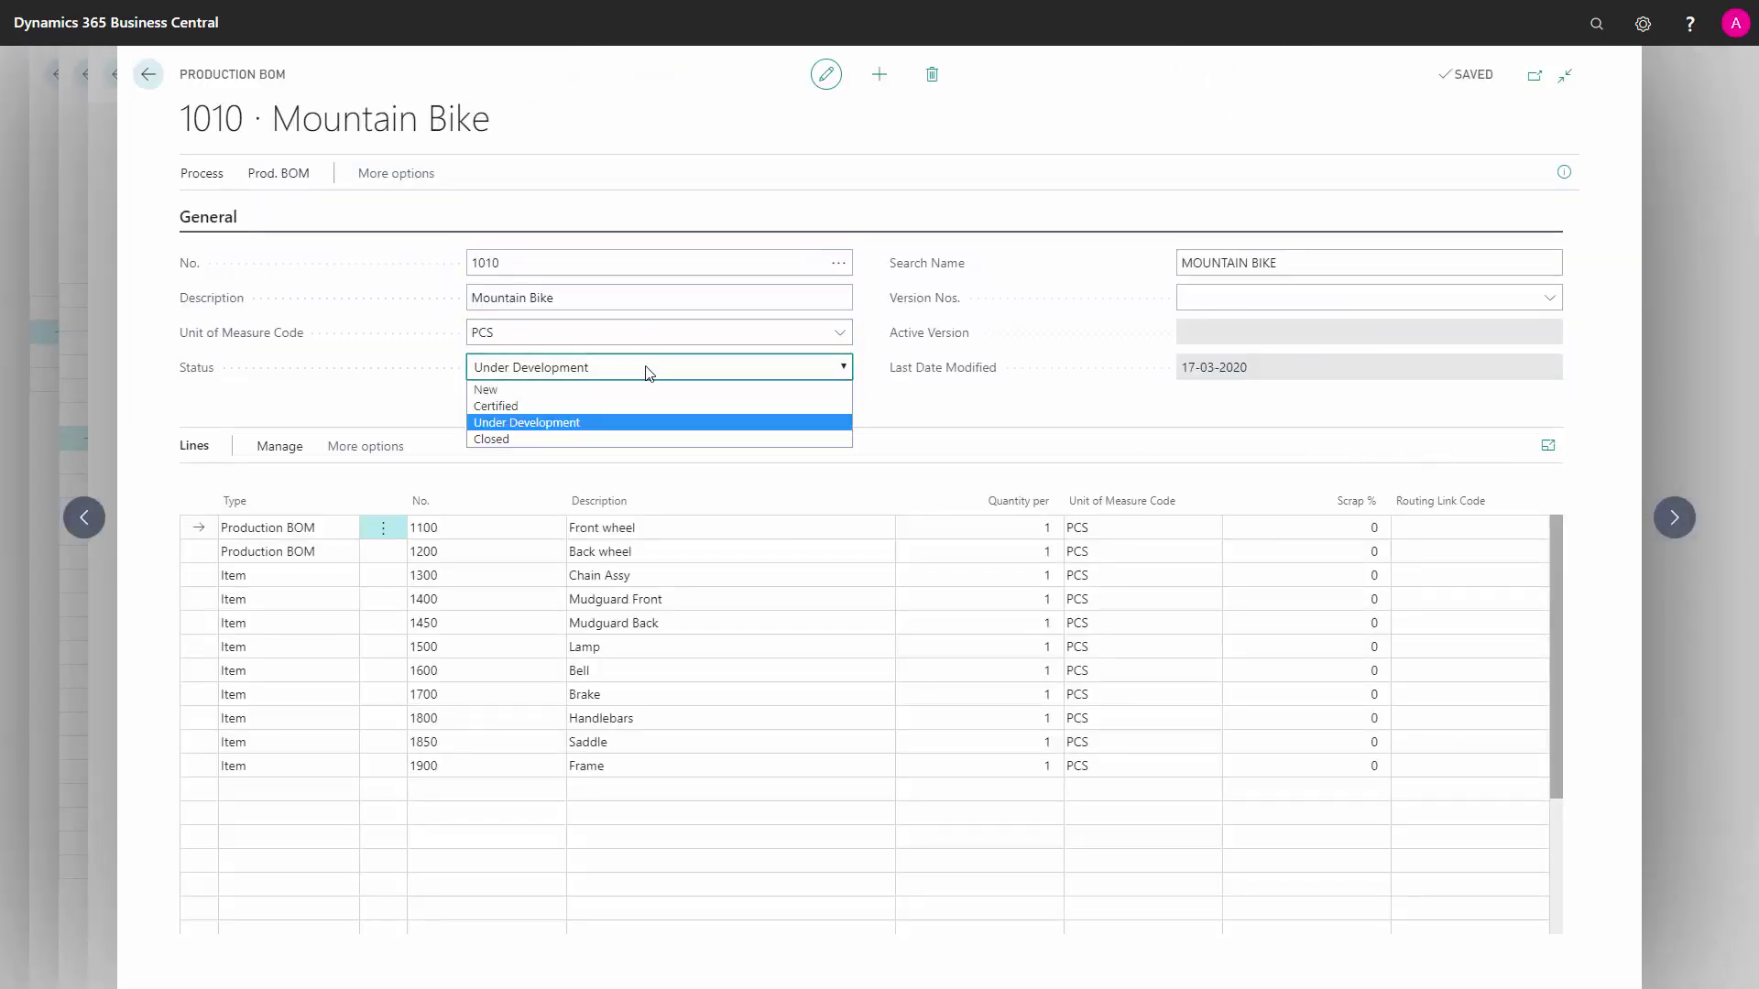
left_click(547, 407)
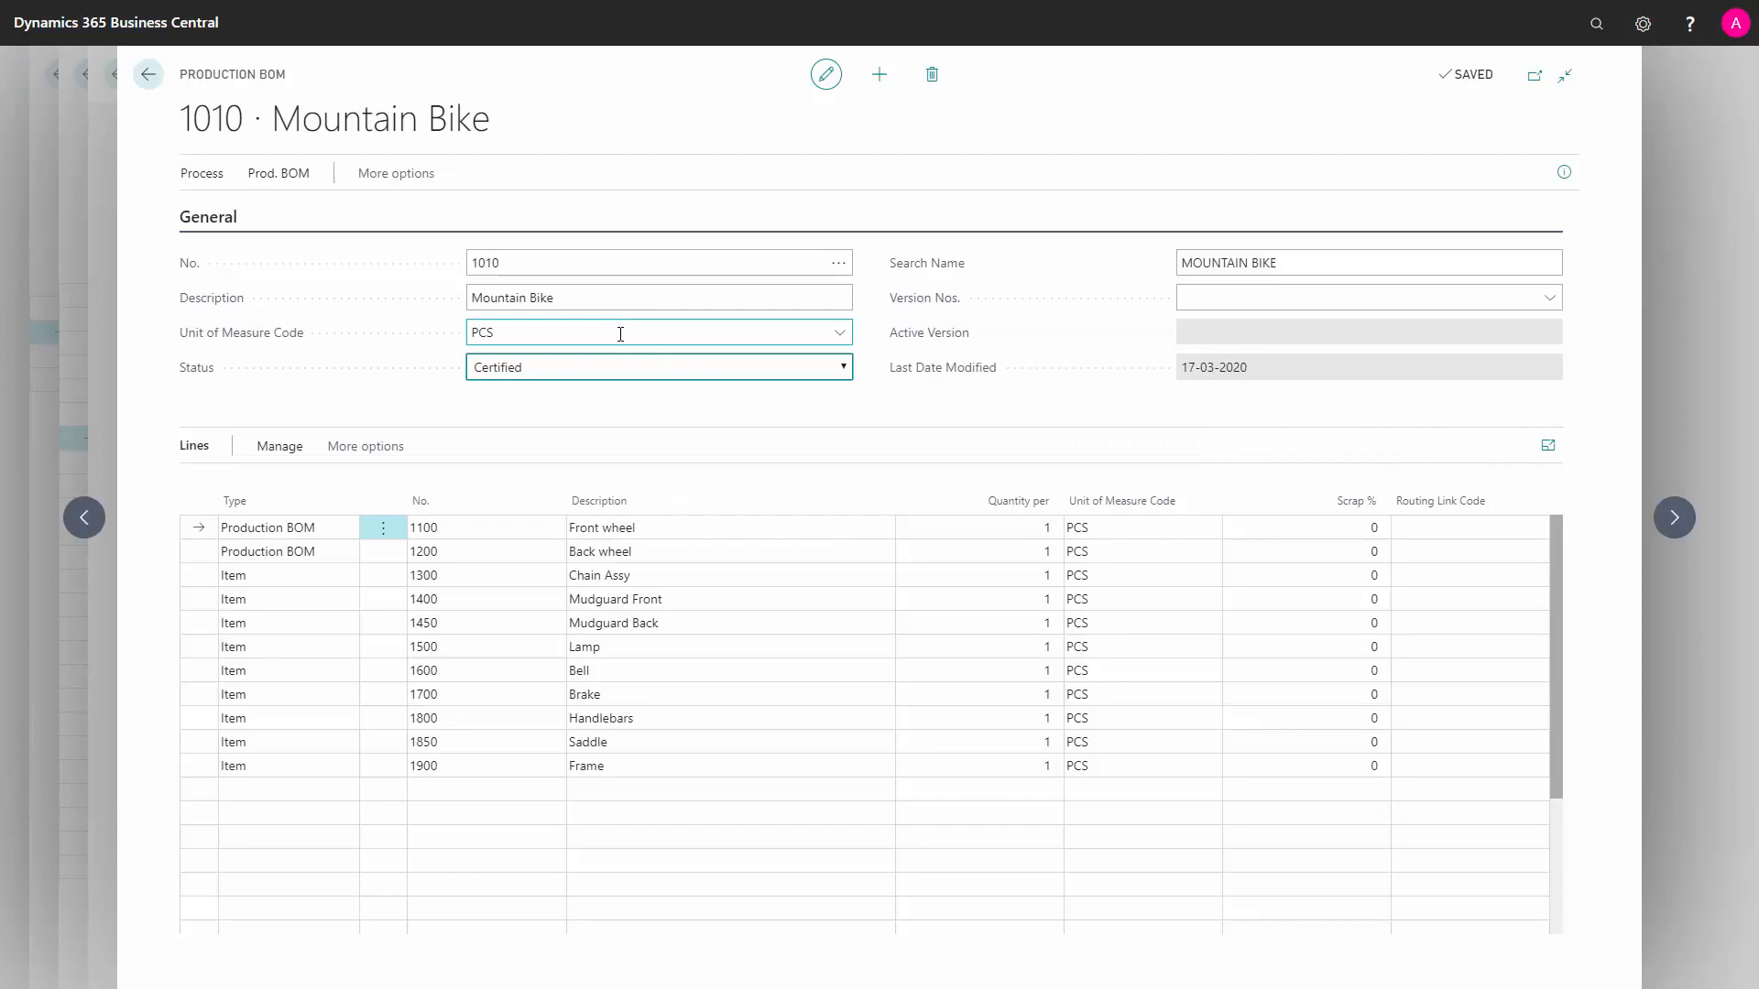
key("Escape")
key("Escape")
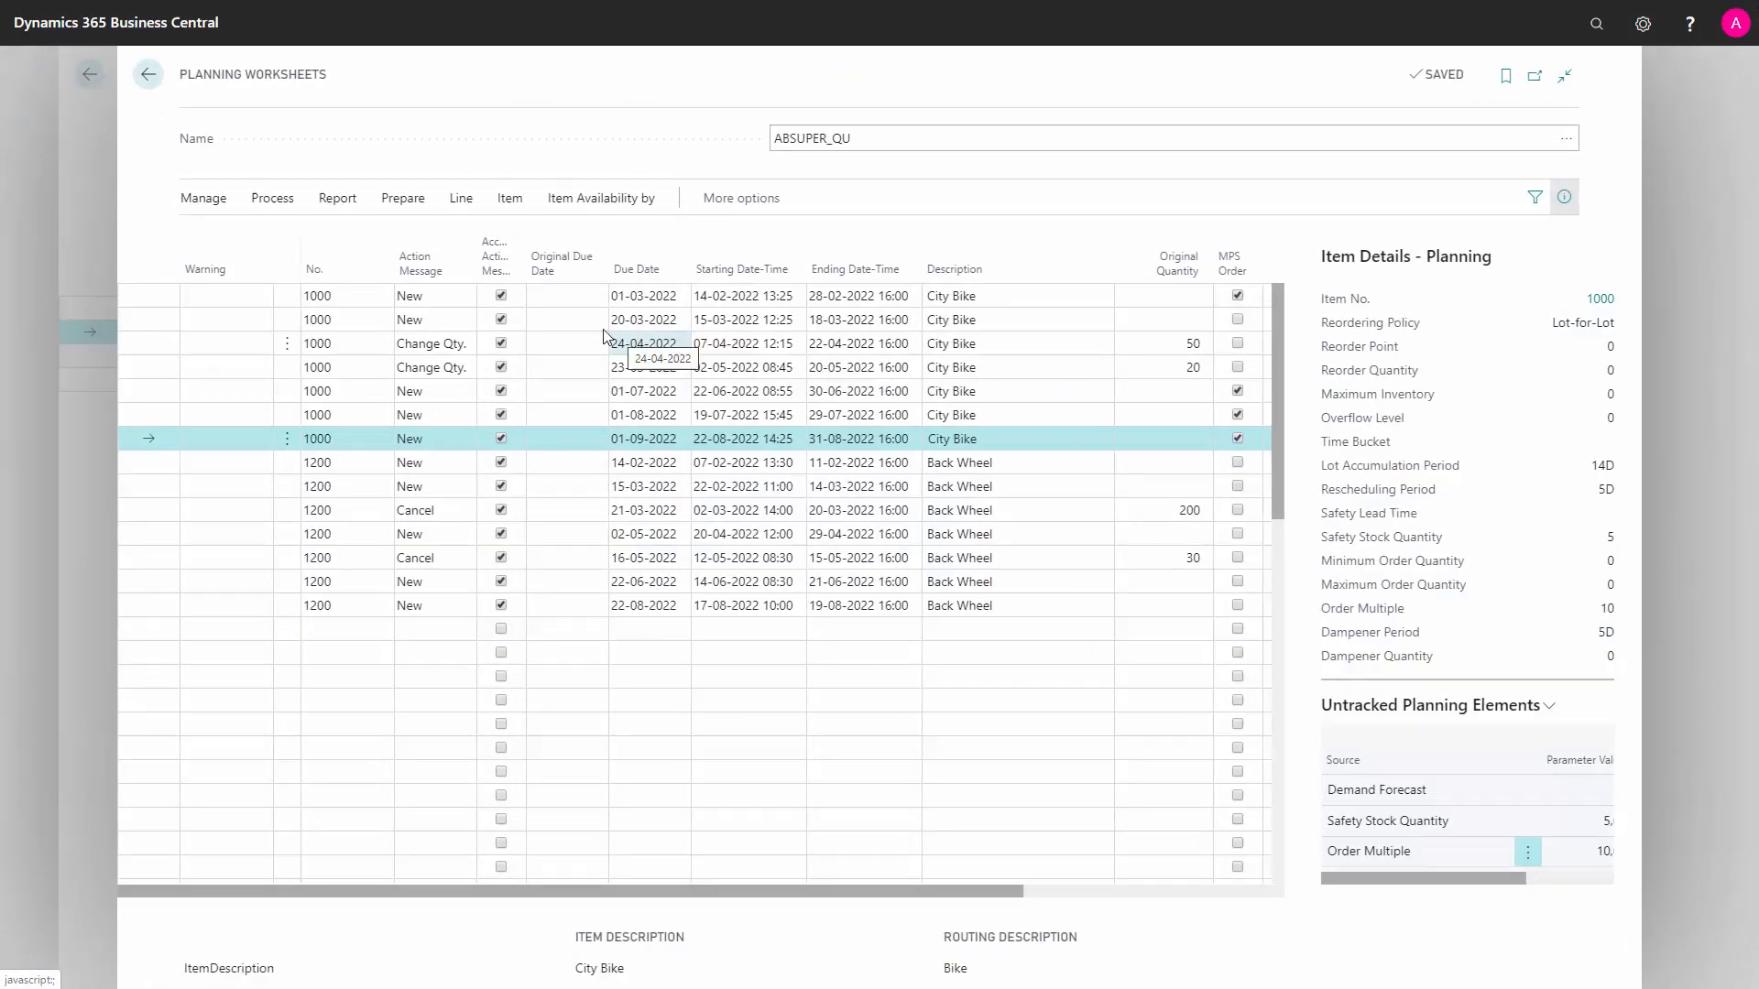
Rerun Calculate Regenerative Plan with the same options, answering No to the prompt
left_click(403, 200)
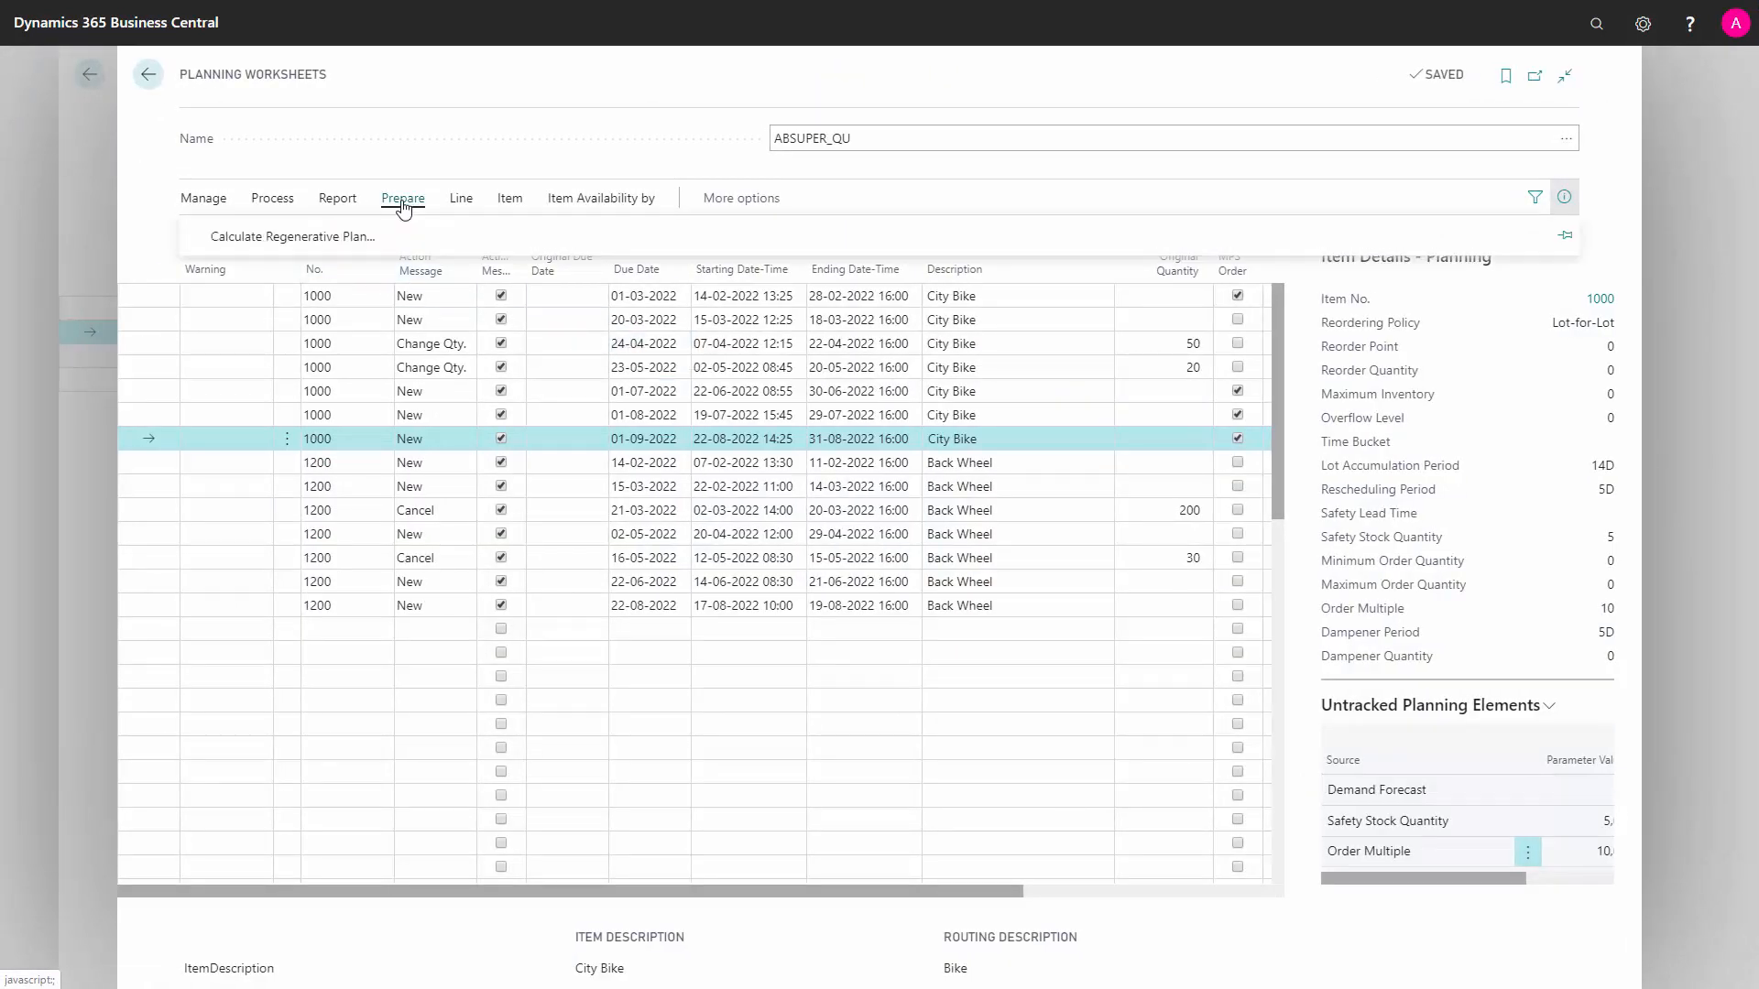
left_click(343, 236)
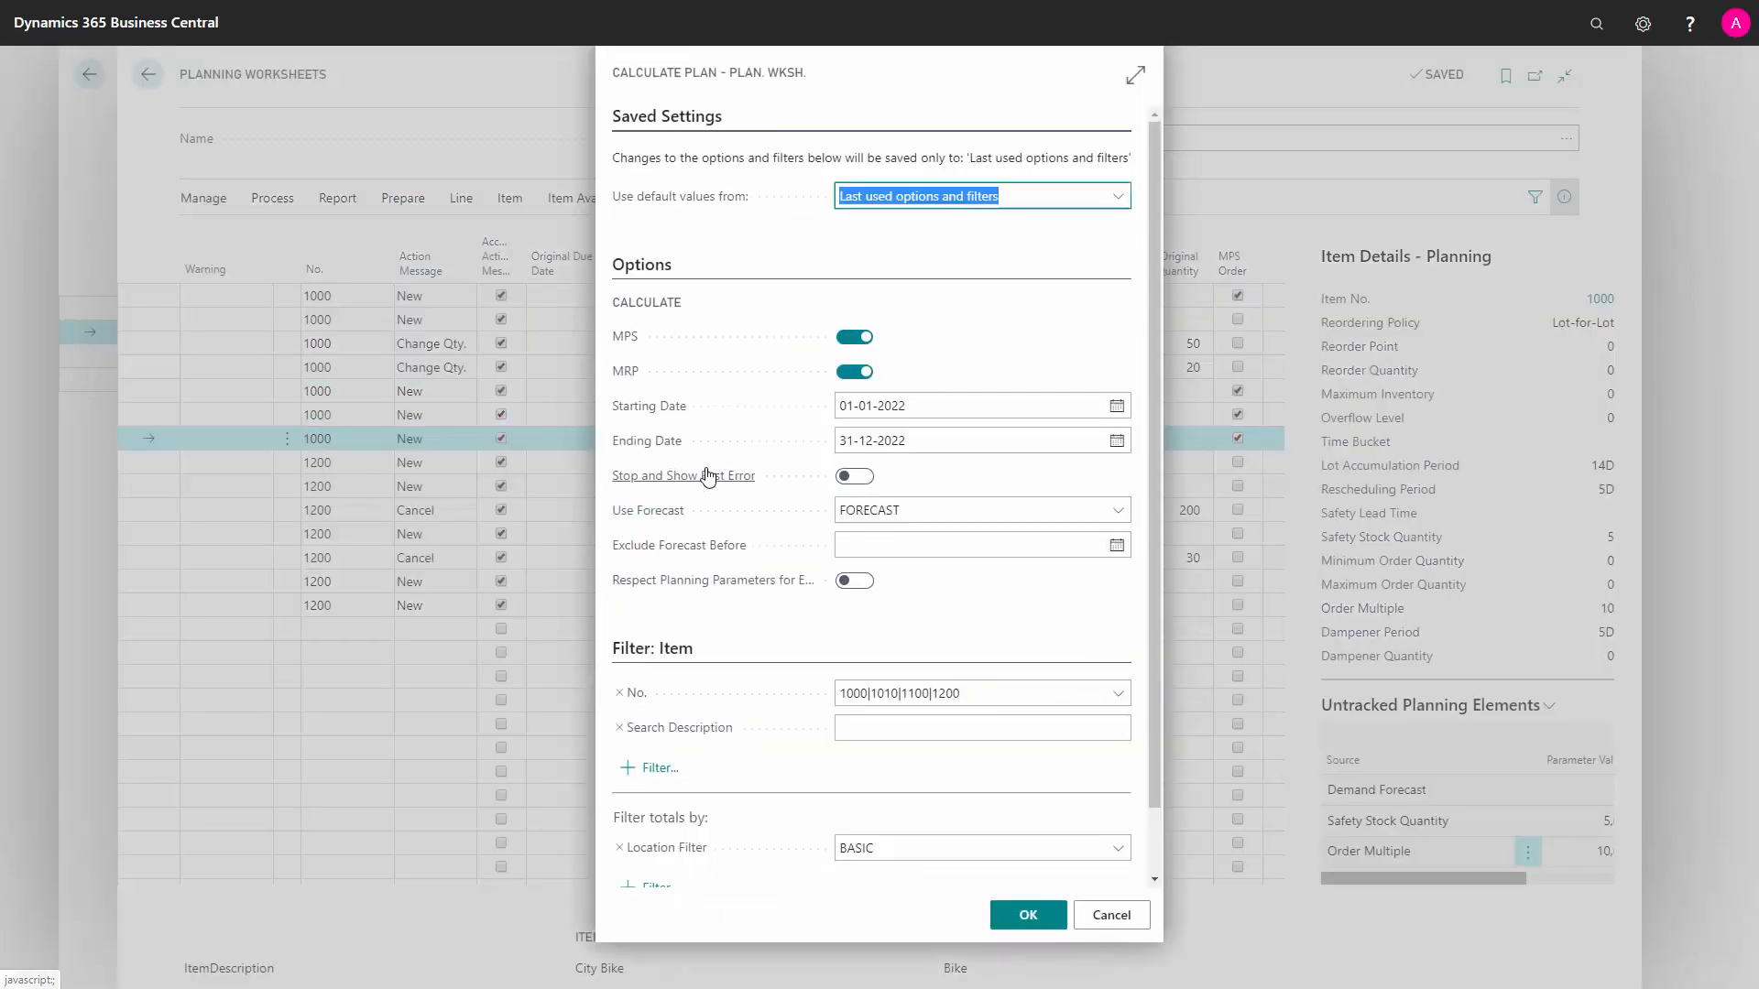
left_click(1024, 915)
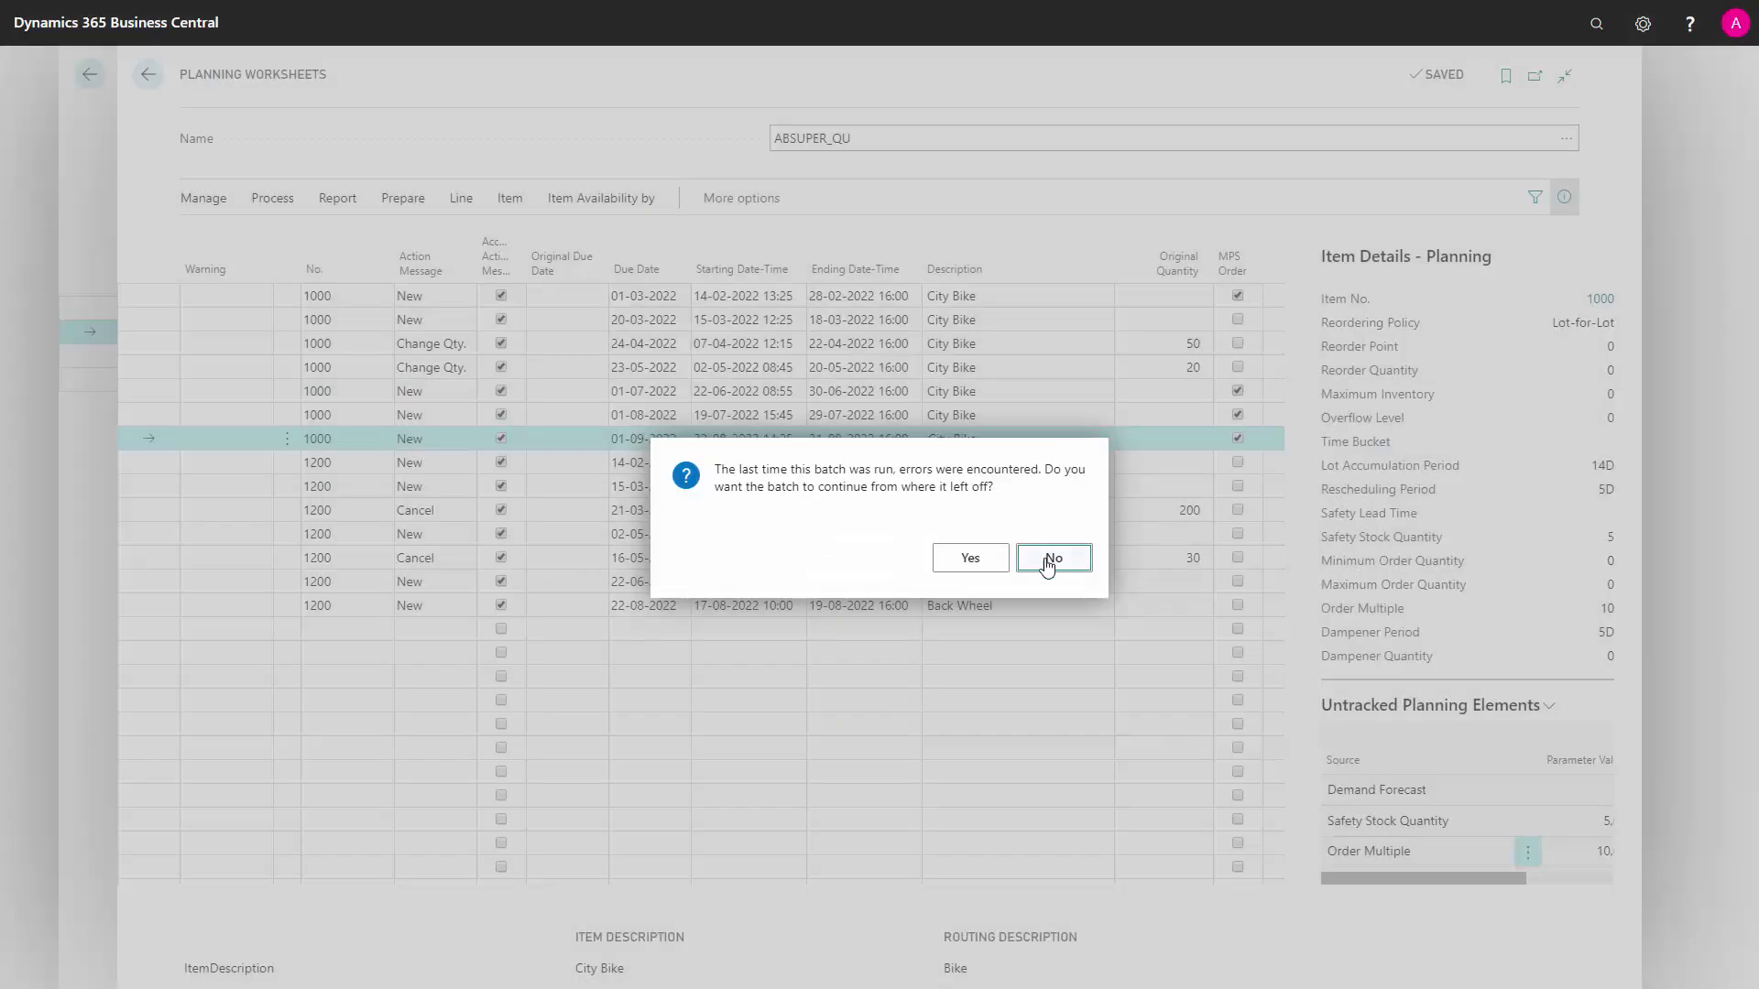
left_click(1048, 562)
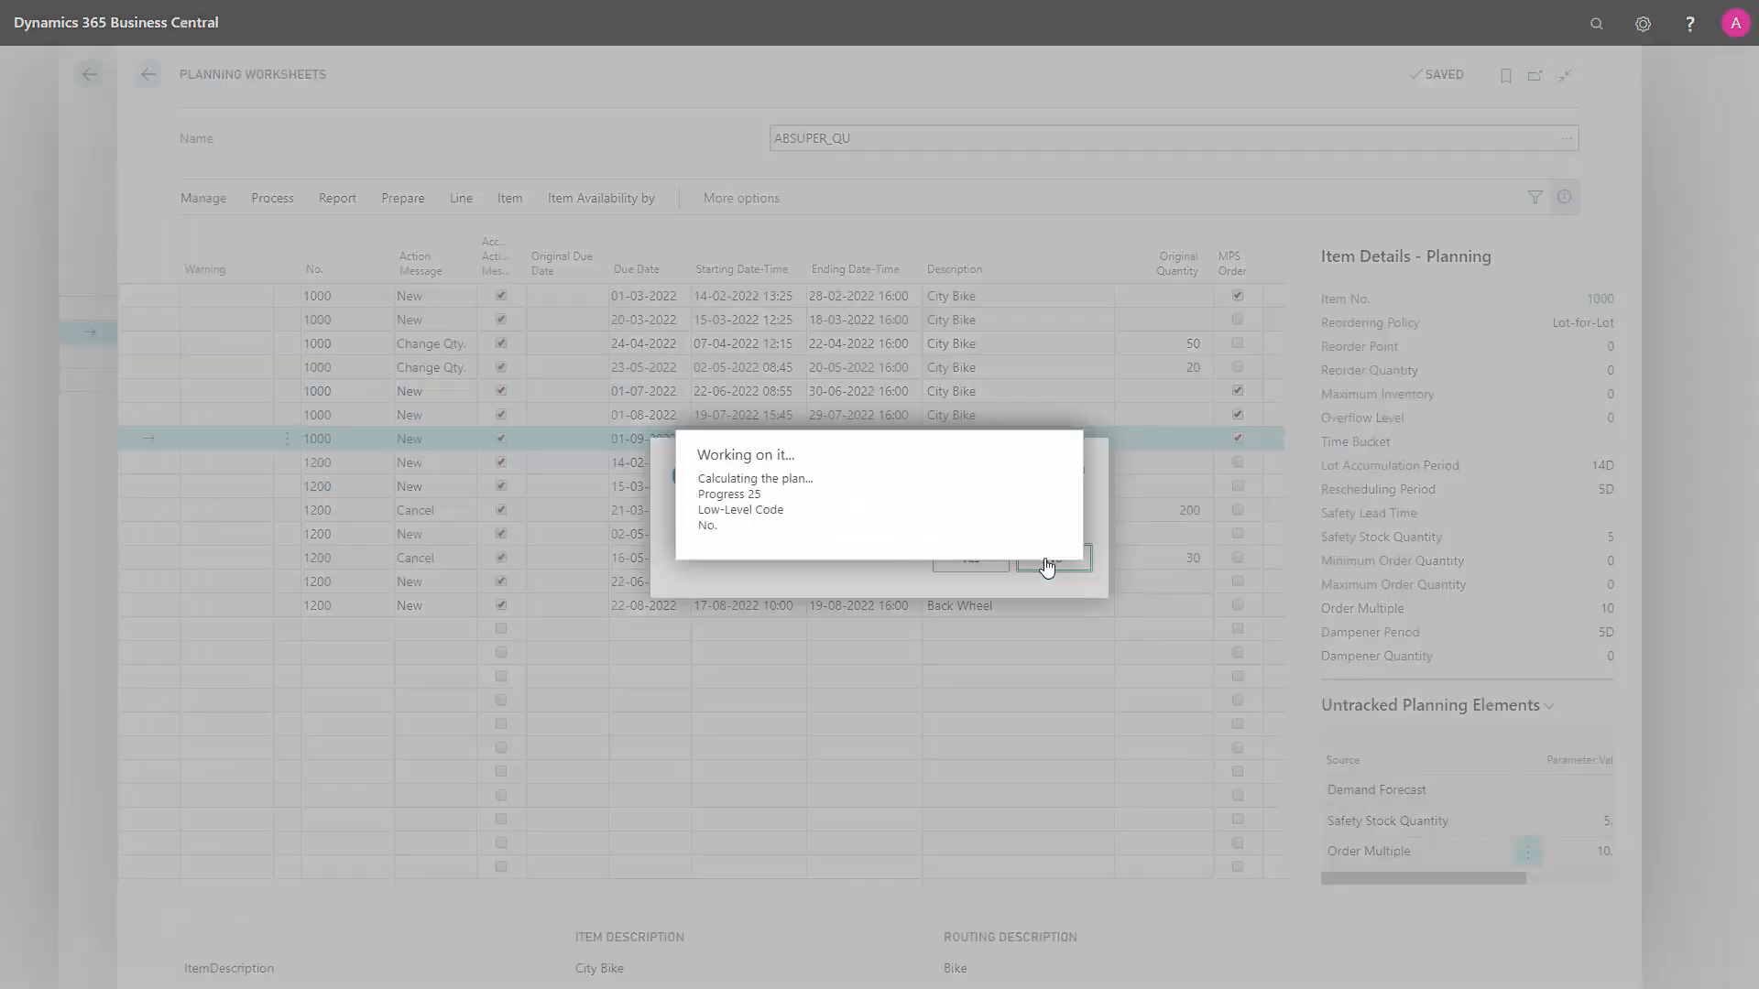